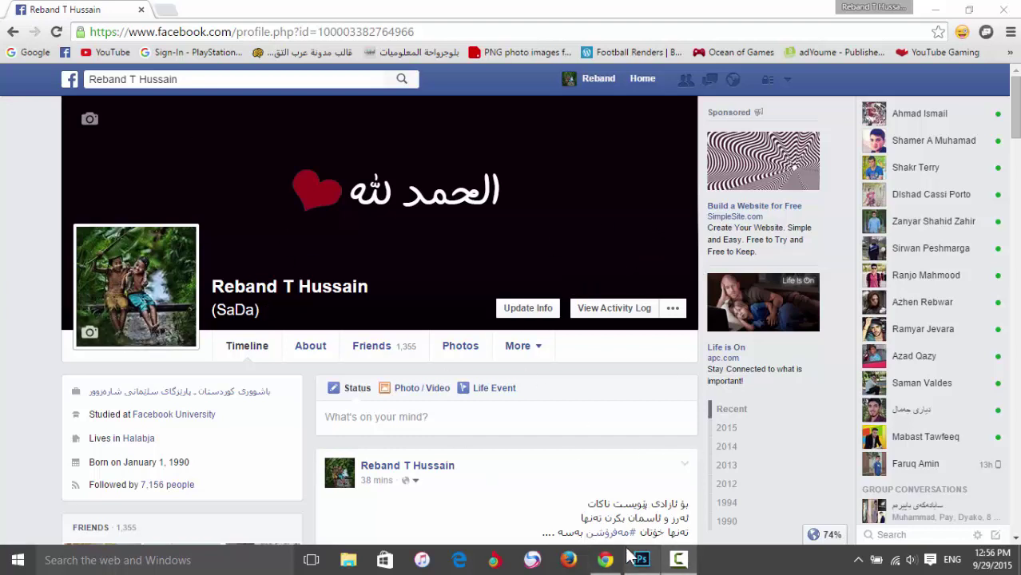
Step: Minimize the Chrome Facebook profile to reveal the blank white cover canvas in Photoshop
left_click(612, 562)
left_click(612, 562)
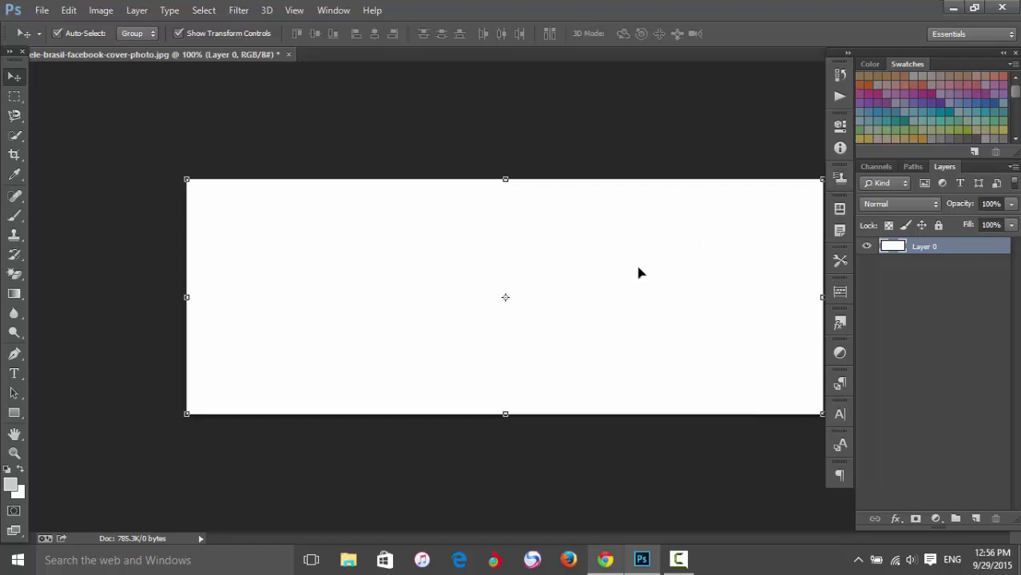
Step: Open the Arsenal player photo in Photoshop
left_click(40, 11)
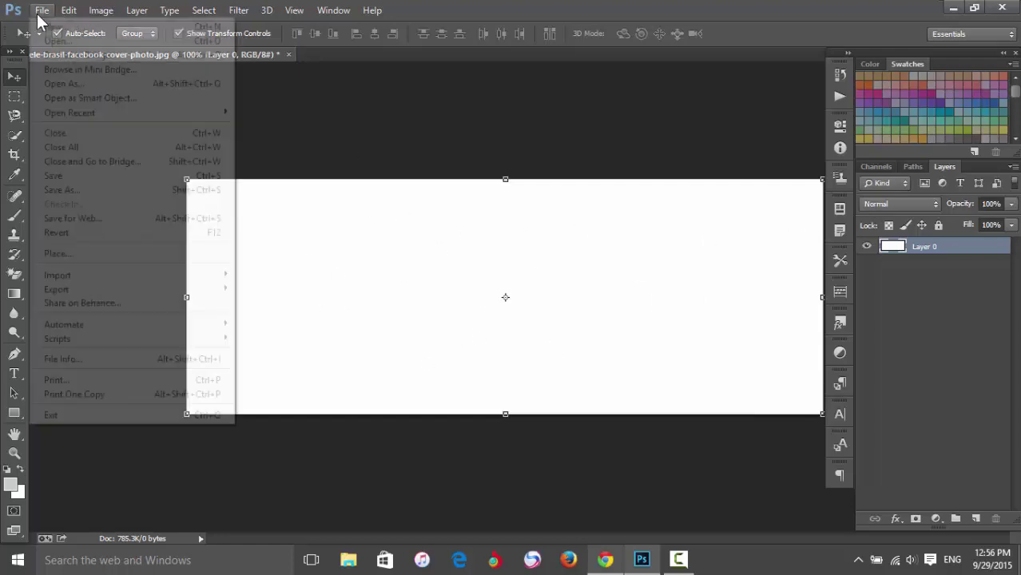
left_click(57, 41)
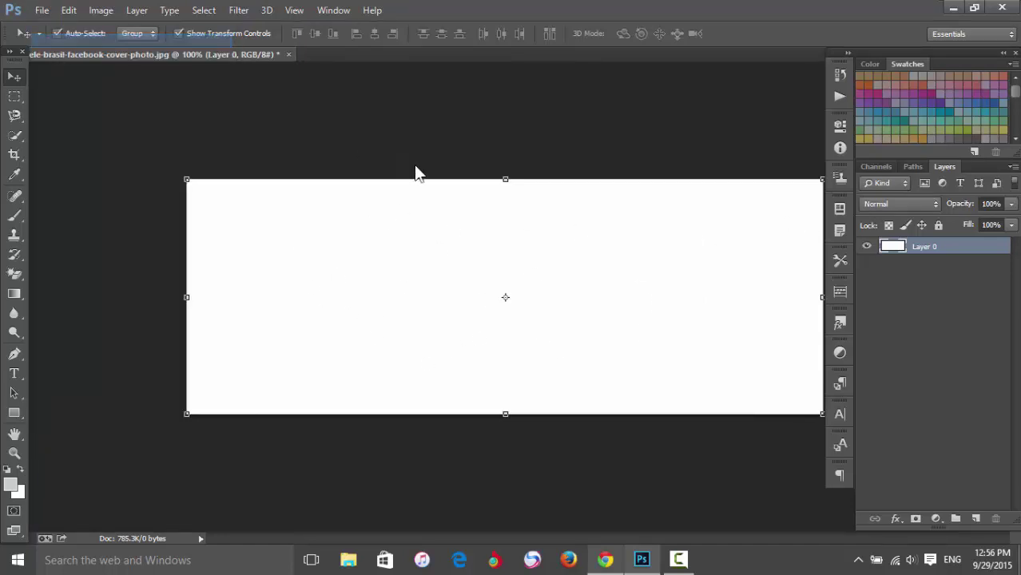
double_click(403, 180)
Step: Move the player photo into the cover as Layer 1, scaled against the right edge
left_click_drag(550, 209, 480, 278)
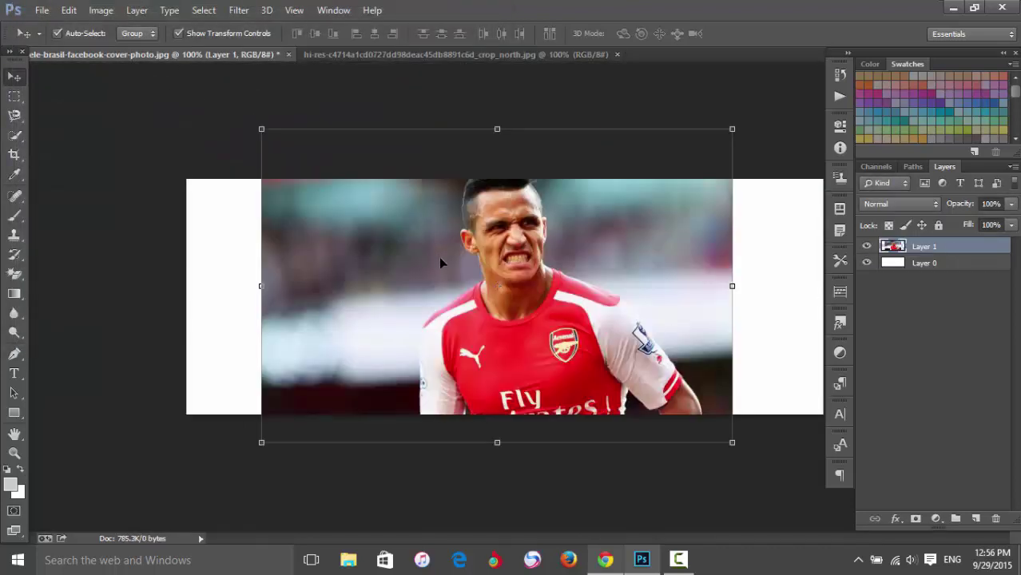
mouse_move(441, 262)
left_mouse_down()
mouse_move(354, 150)
mouse_move(432, 190)
left_mouse_up()
mouse_move(554, 246)
left_mouse_down()
mouse_move(580, 242)
mouse_move(582, 216)
left_mouse_up()
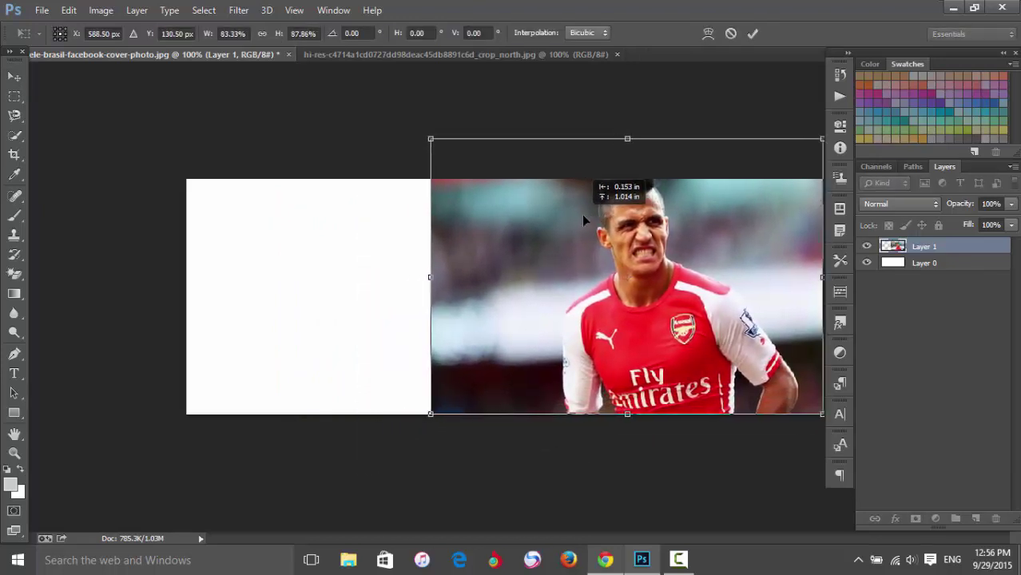
left_click_drag(434, 145, 418, 153)
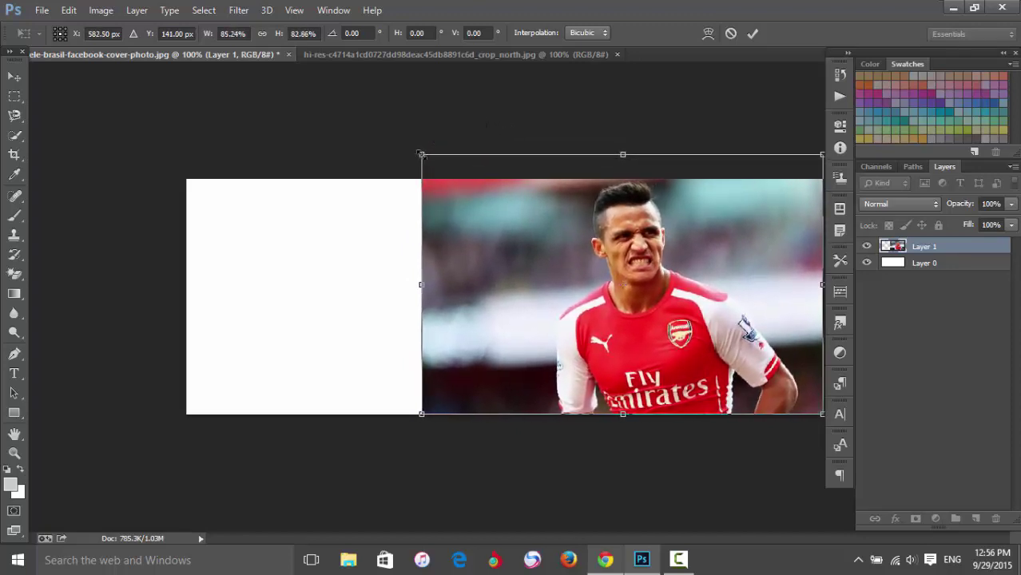
key("Return")
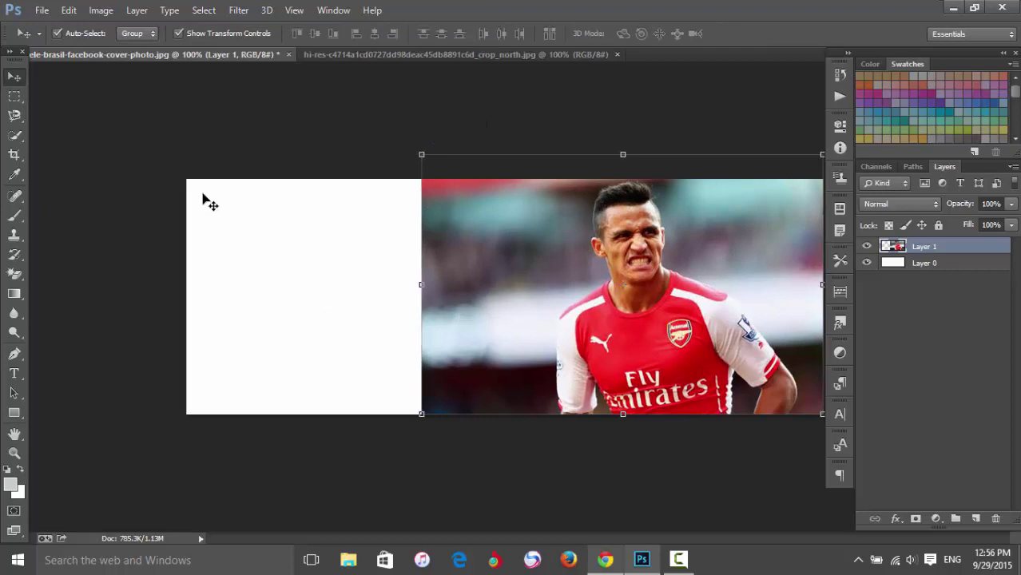
Step: Crop the player photo down to a narrow strip of blurred stadium
left_click(378, 59)
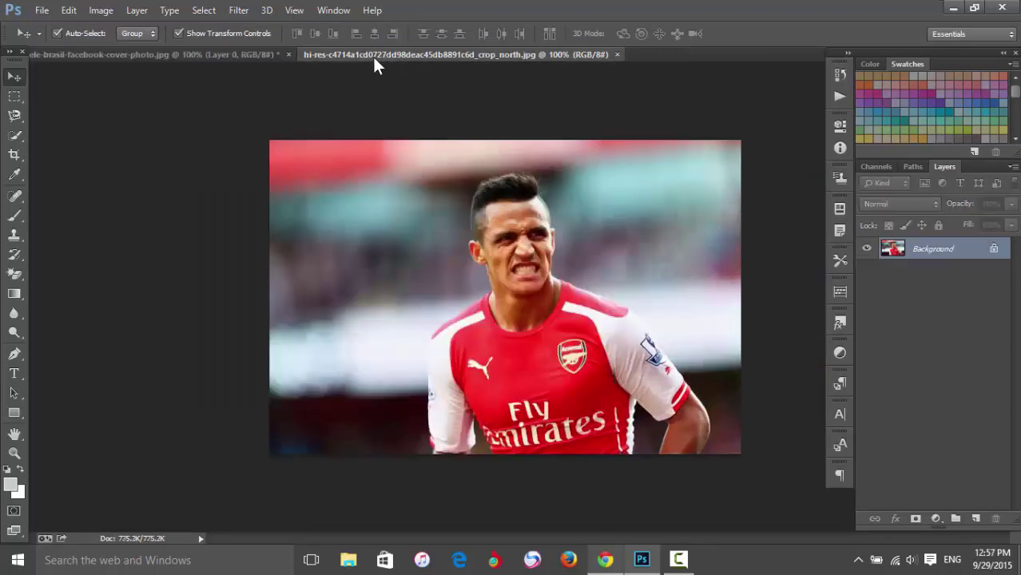
left_click(13, 154)
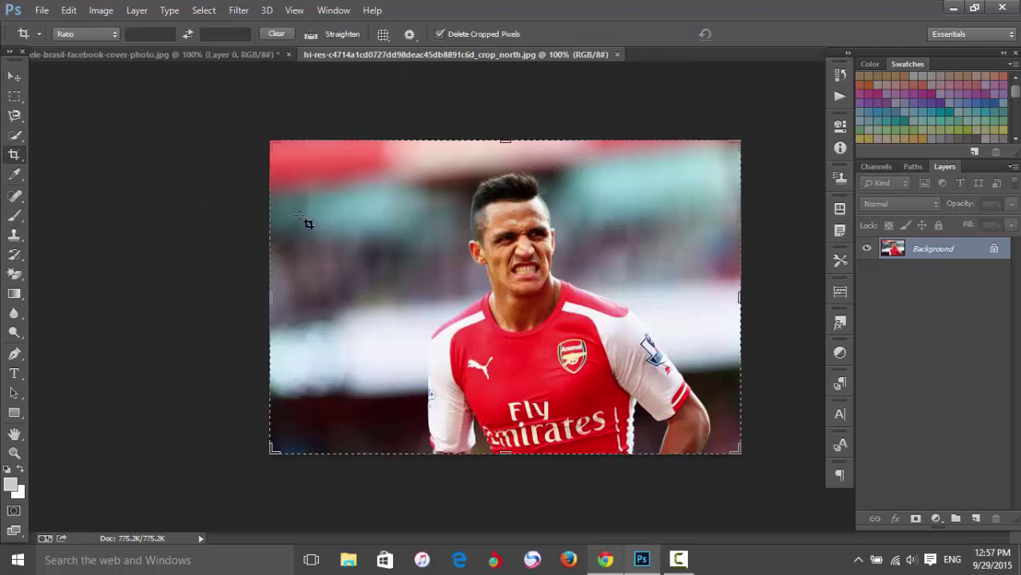
left_click_drag(405, 150, 279, 471)
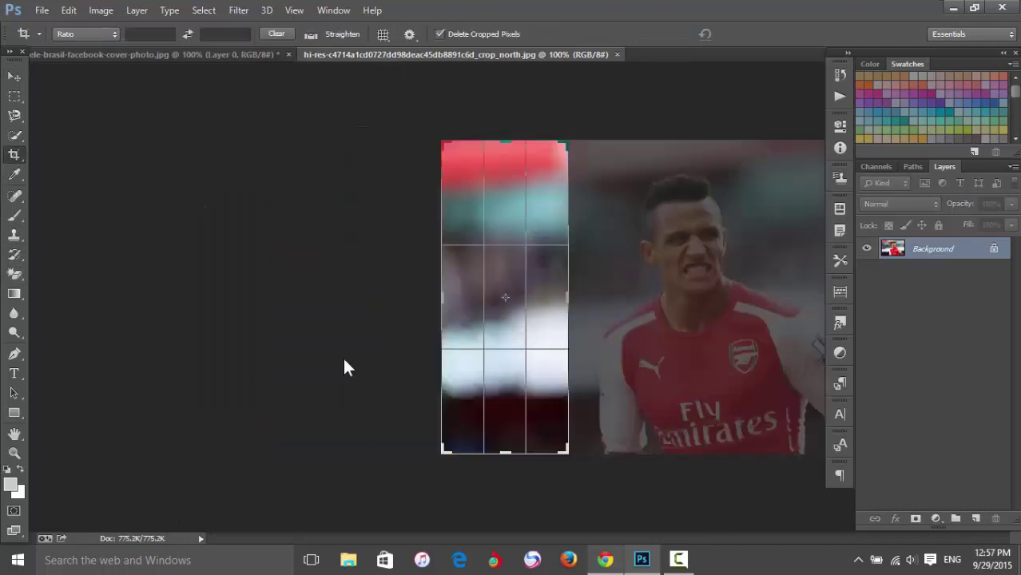
left_click_drag(569, 297, 576, 297)
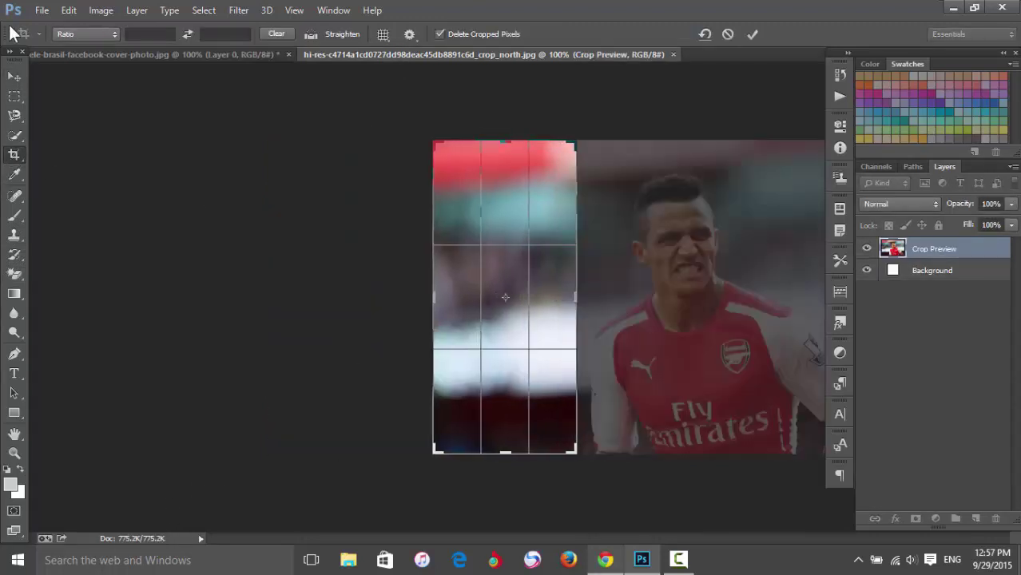
left_click(753, 36)
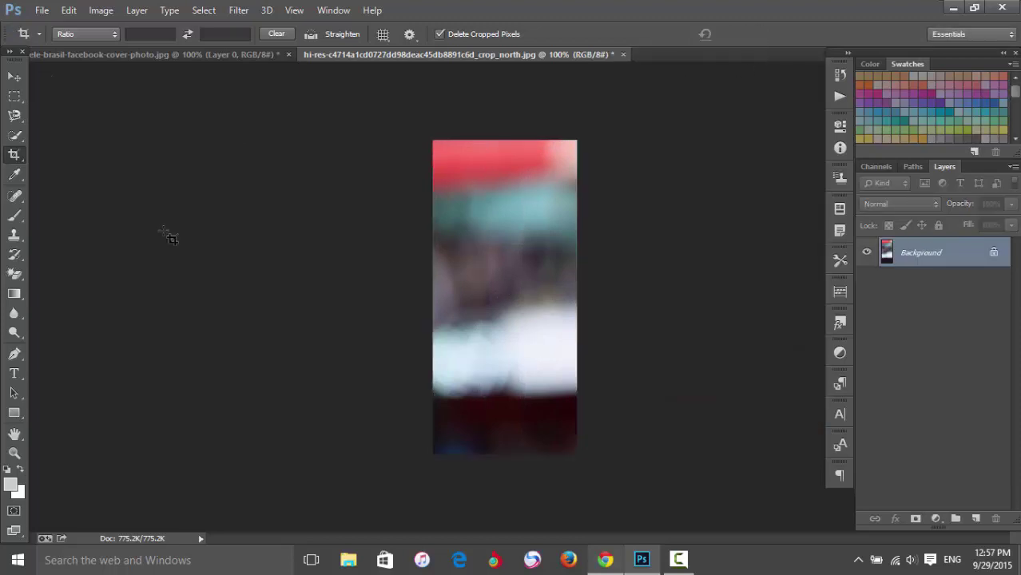
Step: Bring the blurred strip into the cover as Layer 2, sized to fit beside the player
left_click(14, 76)
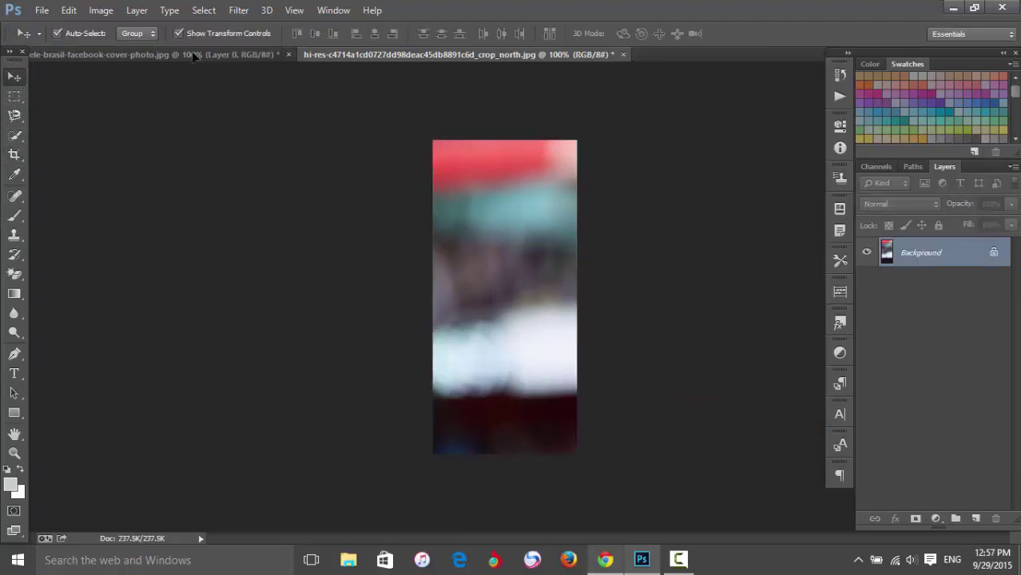
mouse_move(221, 78)
left_mouse_down()
mouse_move(346, 232)
mouse_move(325, 203)
left_mouse_up()
left_click_drag(304, 138, 303, 179)
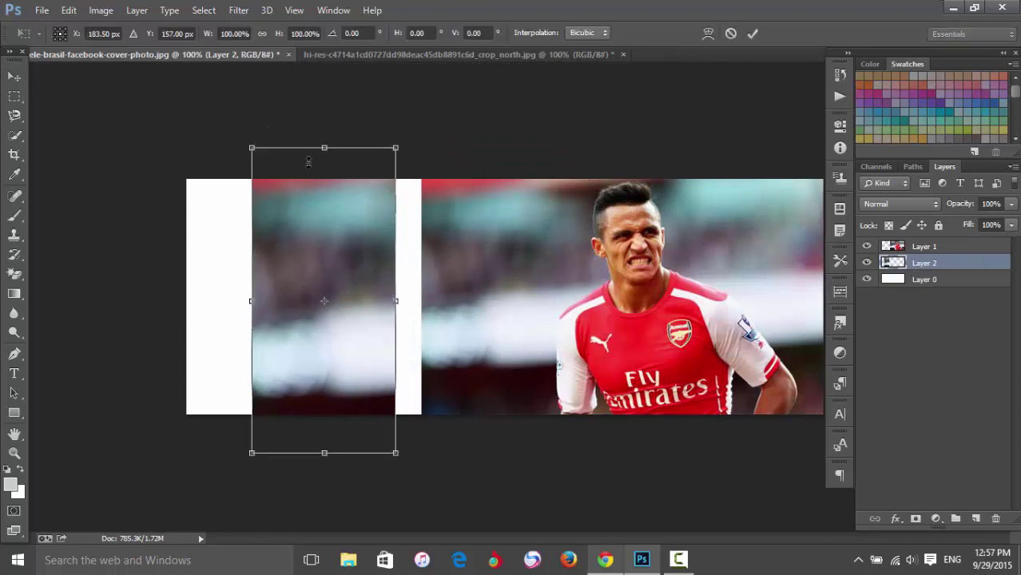
left_click_drag(323, 456, 323, 415)
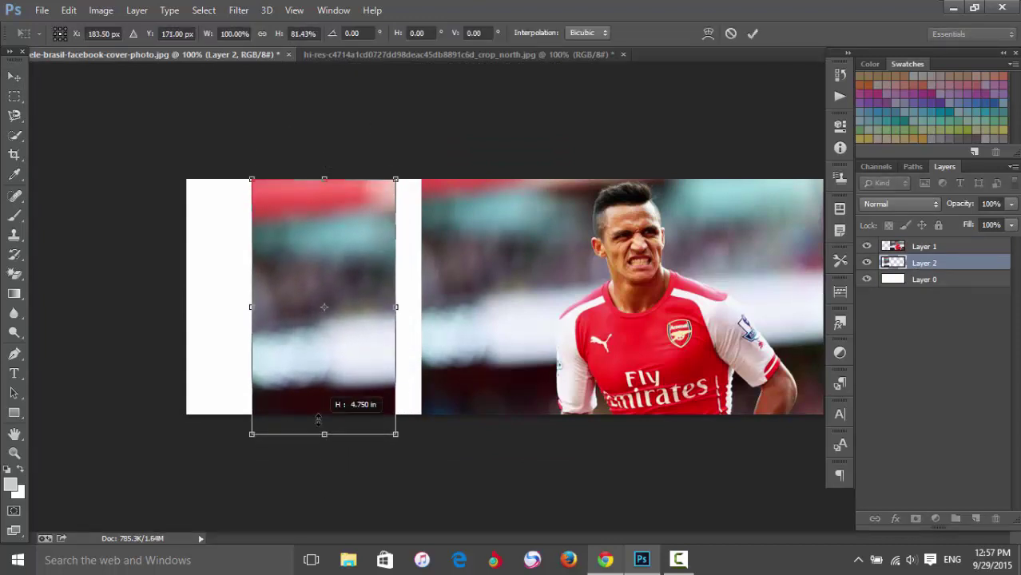
left_click_drag(323, 319, 349, 322)
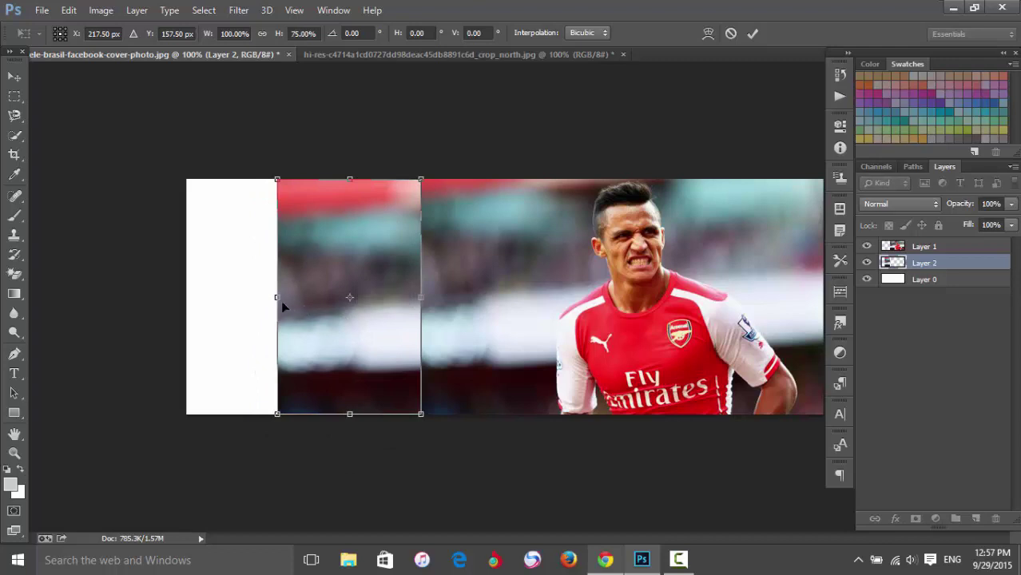
left_click_drag(277, 300, 302, 300)
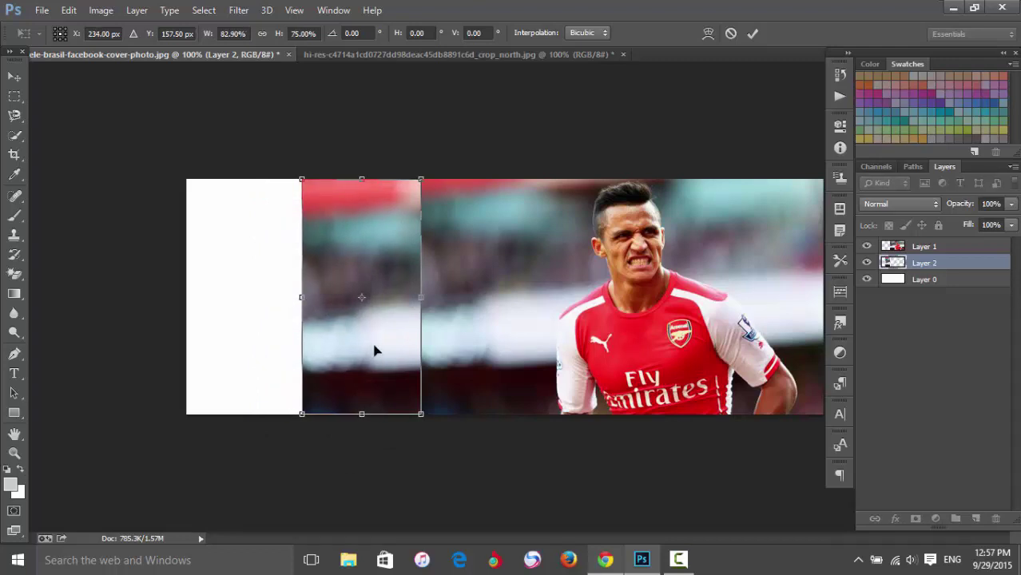
key("Return")
Step: Duplicate the strip leftward over the remaining white area, then close the strip document
left_click_drag(392, 353, 264, 362)
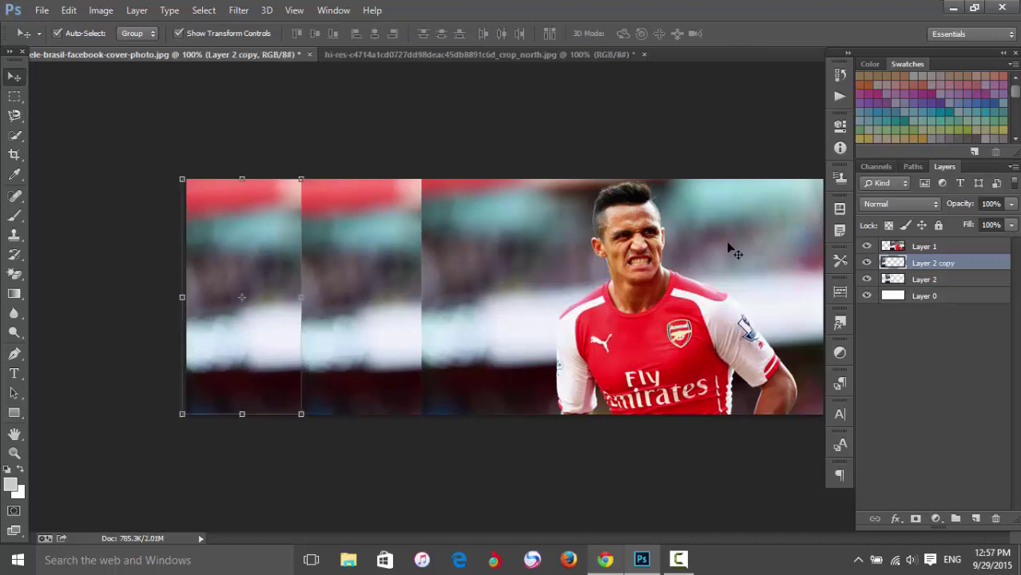
left_click(542, 266)
left_click(94, 212)
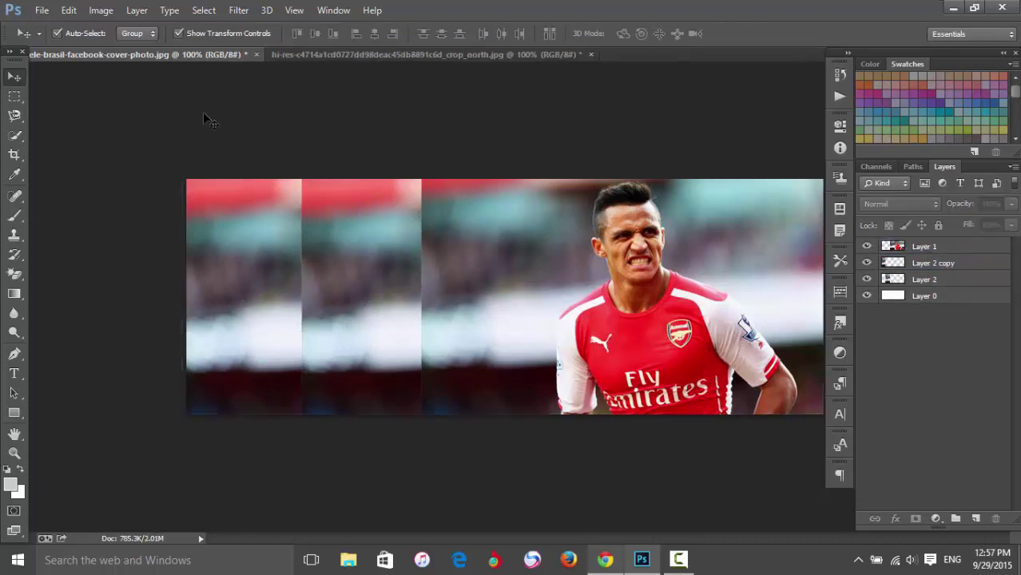
left_click(591, 54)
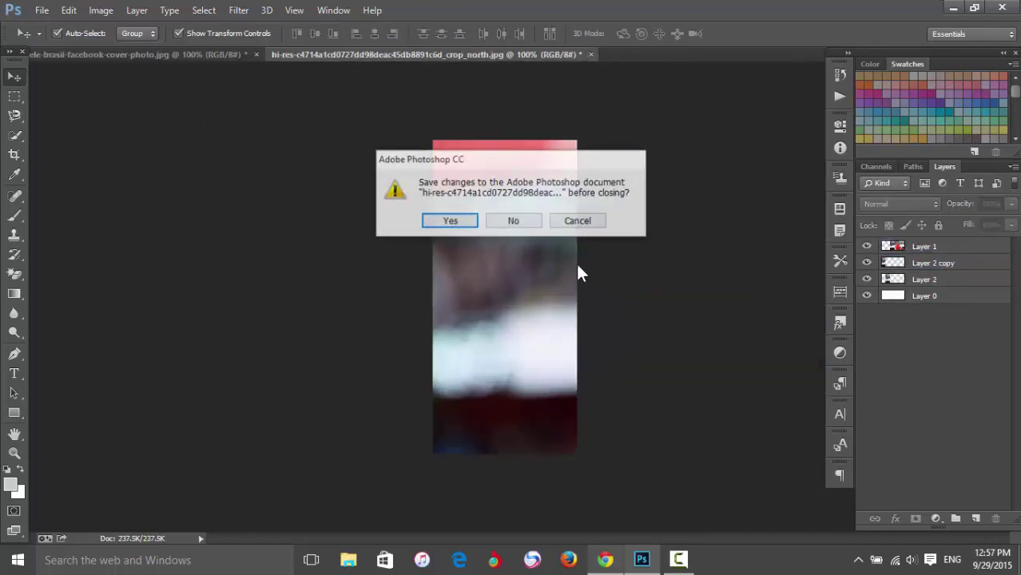
Step: Discard the strip document and save the cover as PNG 761-pele-brasil-facebook-cover-photo.png
left_click(517, 222)
left_click(50, 12)
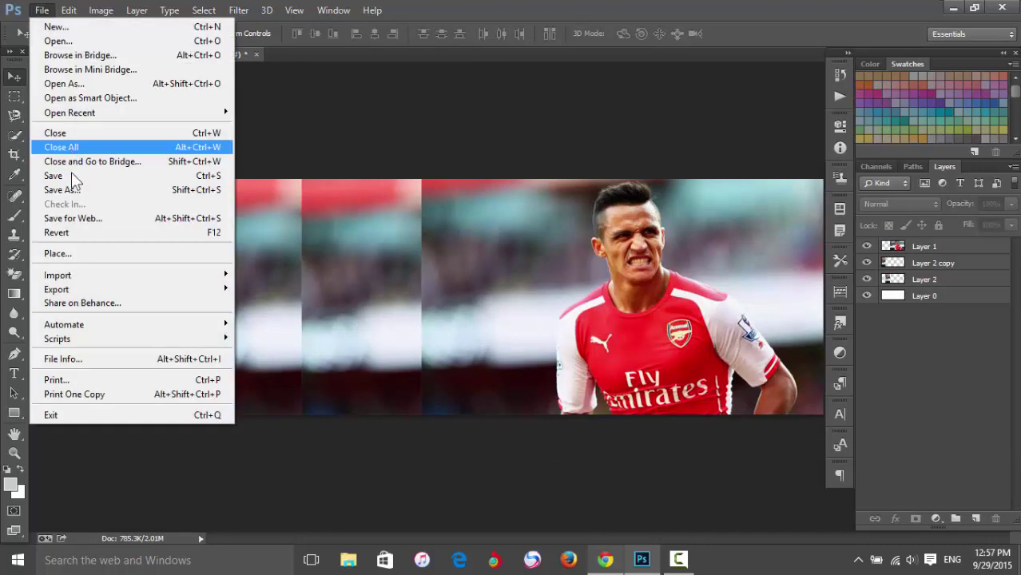
left_click(120, 166)
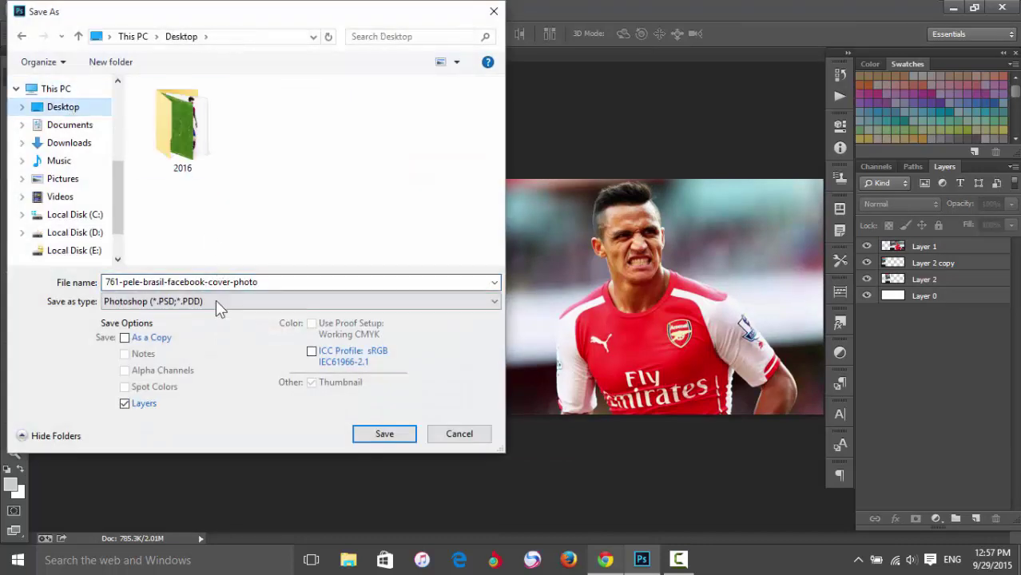
left_click(216, 301)
left_click(188, 507)
left_click(387, 426)
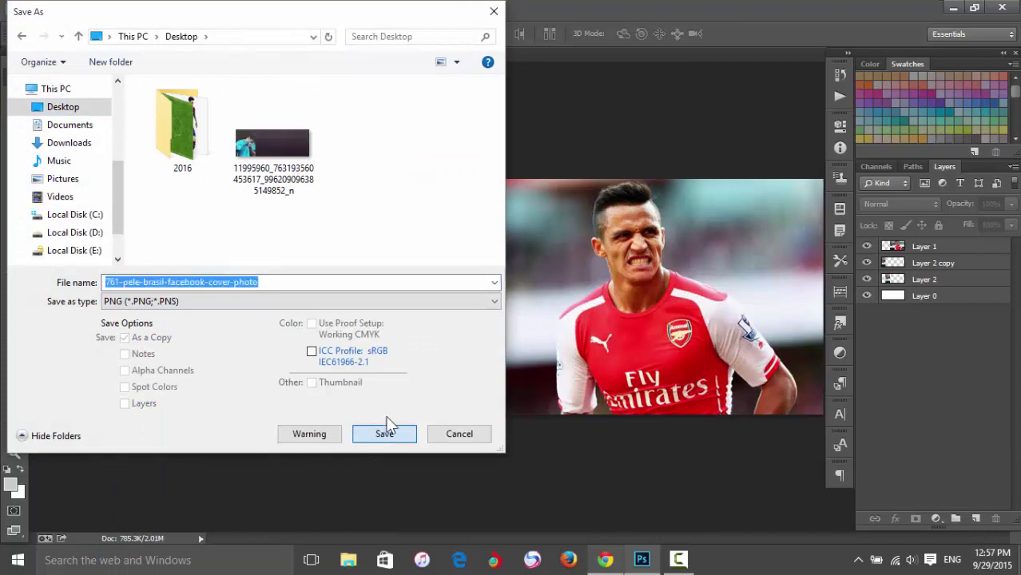
left_click(551, 174)
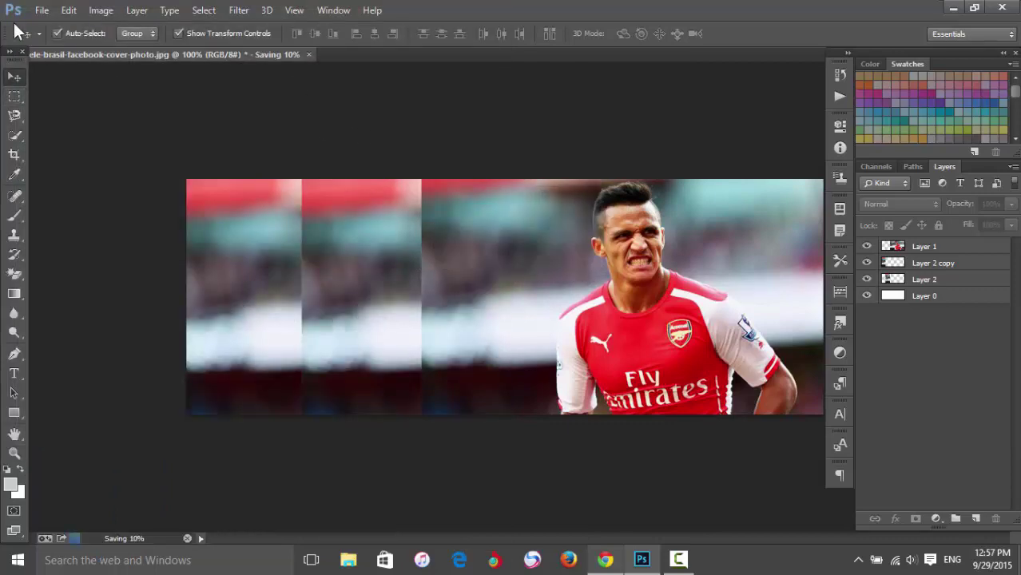
Step: Reopen 761-pele-brasil-facebook-cover-photo.png from the Desktop as a flattened document
left_click(40, 10)
left_click(48, 38)
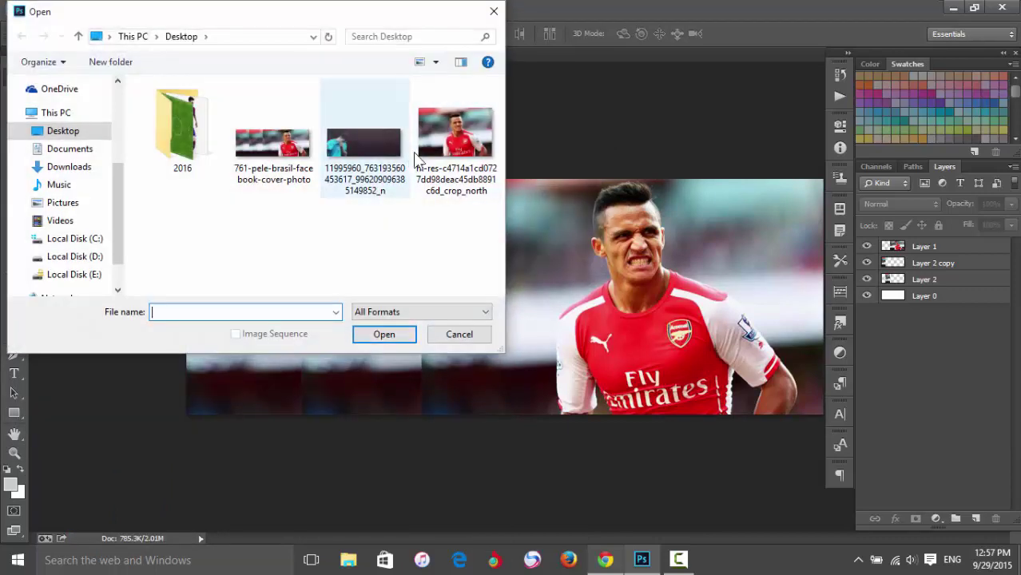
double_click(266, 152)
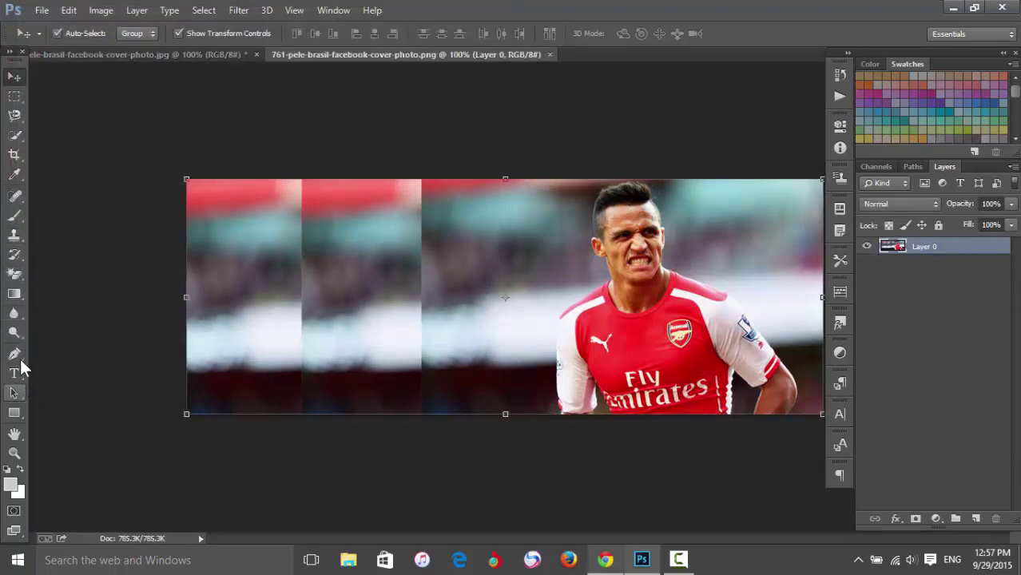
Step: Soften the seams between the stadium strips with a 57 px Blur brush
left_click(14, 313)
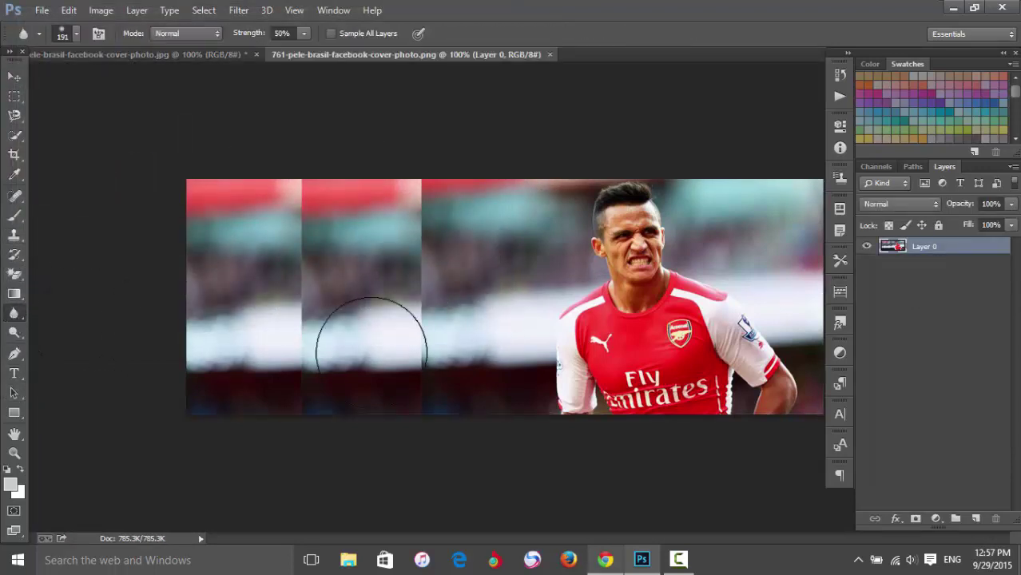
left_click(63, 32)
left_click(108, 81)
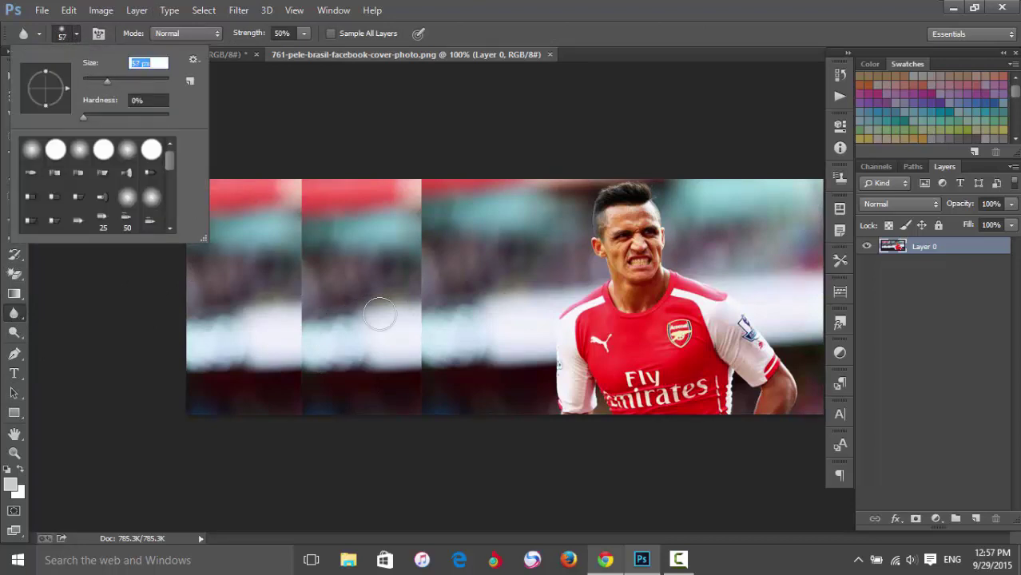
left_click(422, 387)
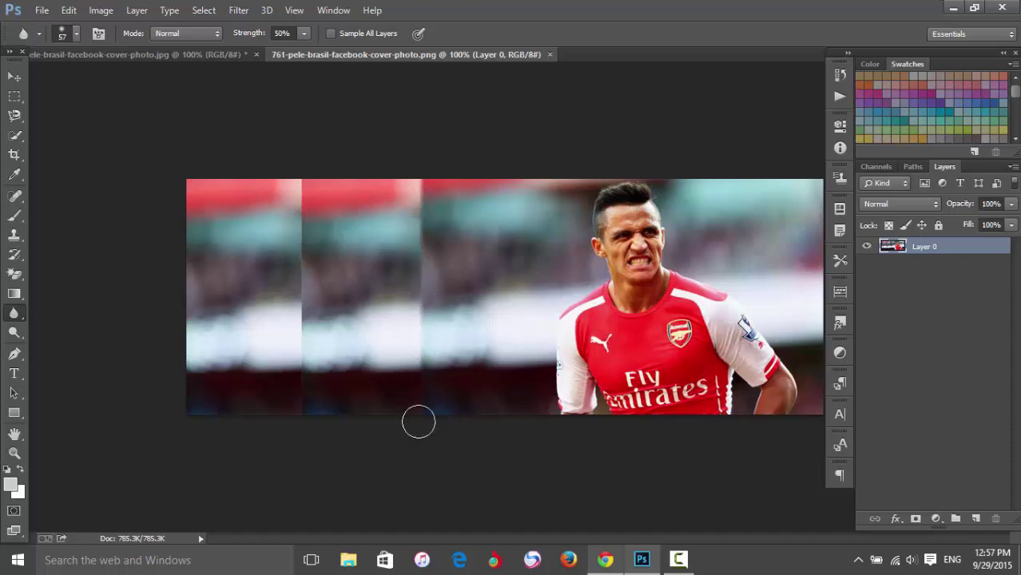
left_click_drag(425, 360, 269, 387)
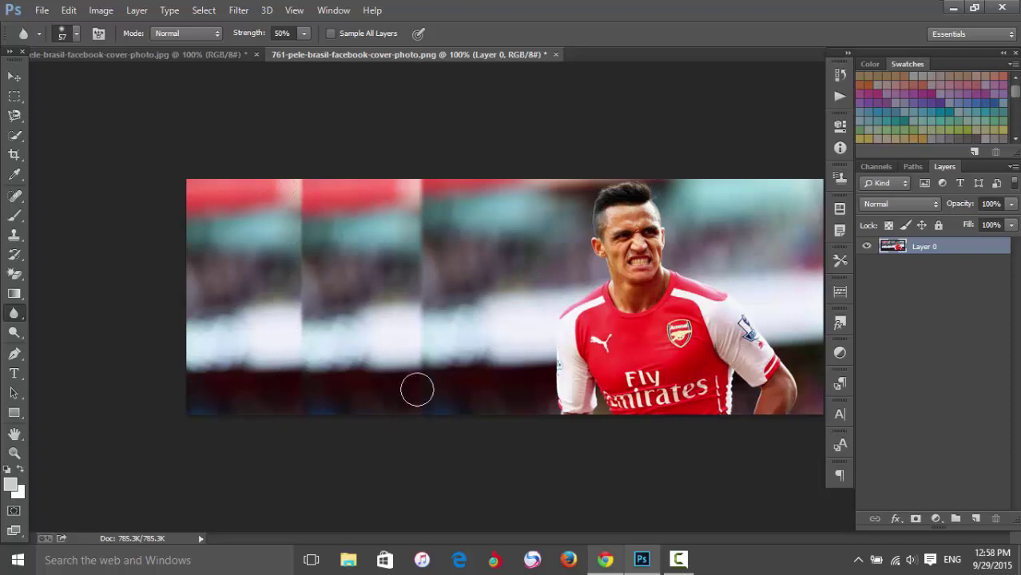
left_click(12, 78)
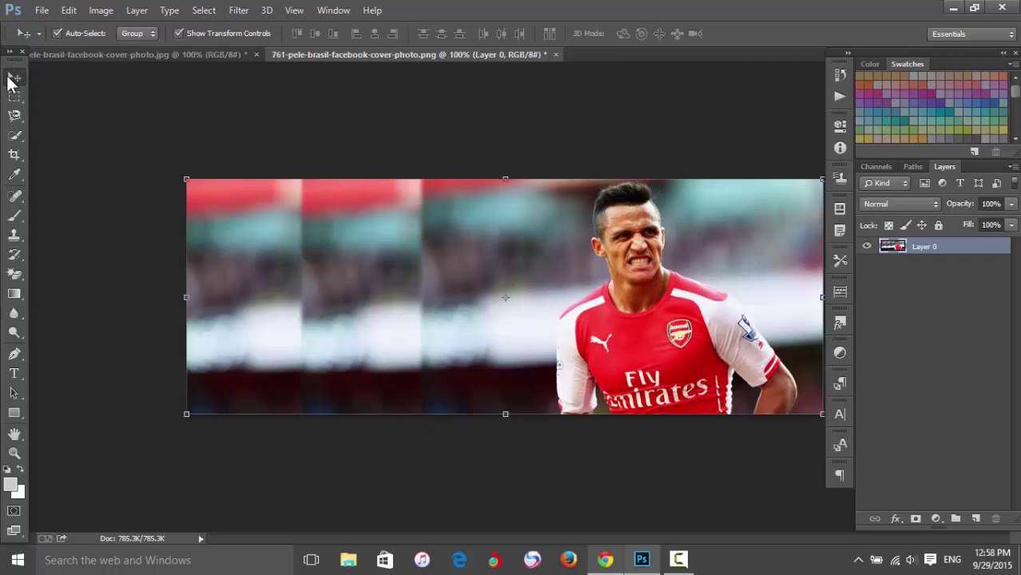
Step: Close the original jpg without saving and launch Topaz Adjust 5 on the cover
left_click(256, 54)
left_click(503, 220)
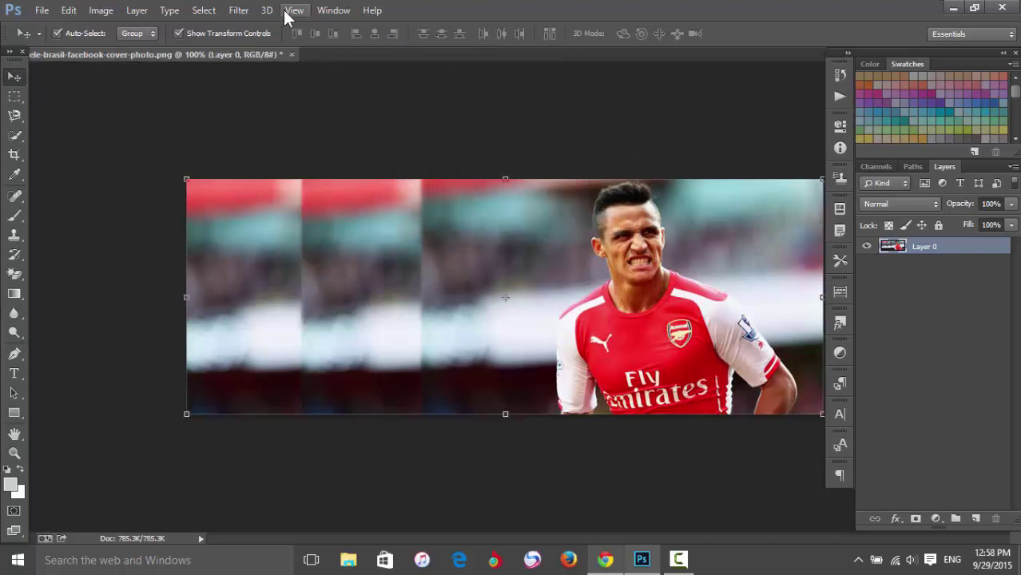
left_click(228, 13)
mouse_move(259, 325)
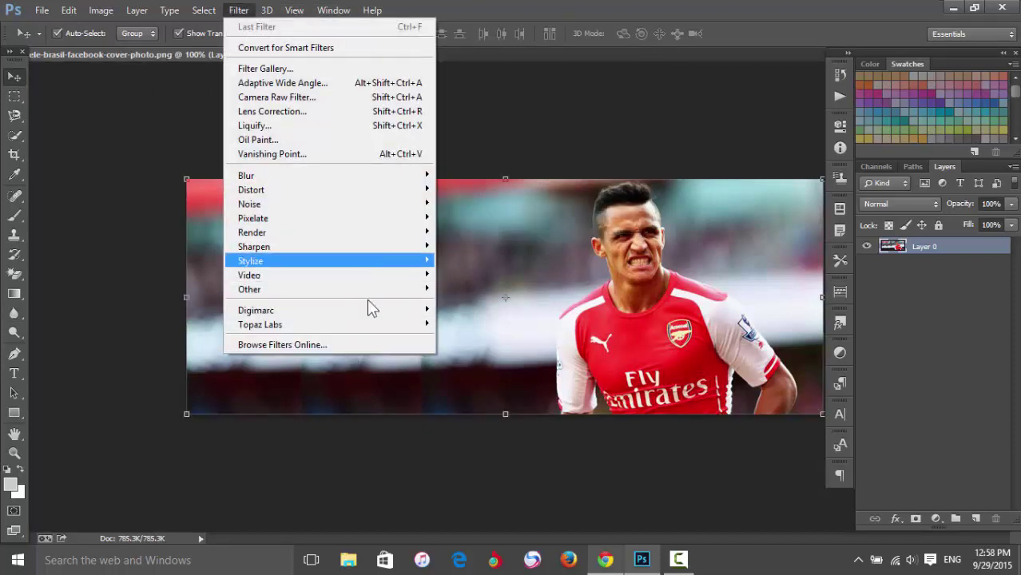
left_click(478, 324)
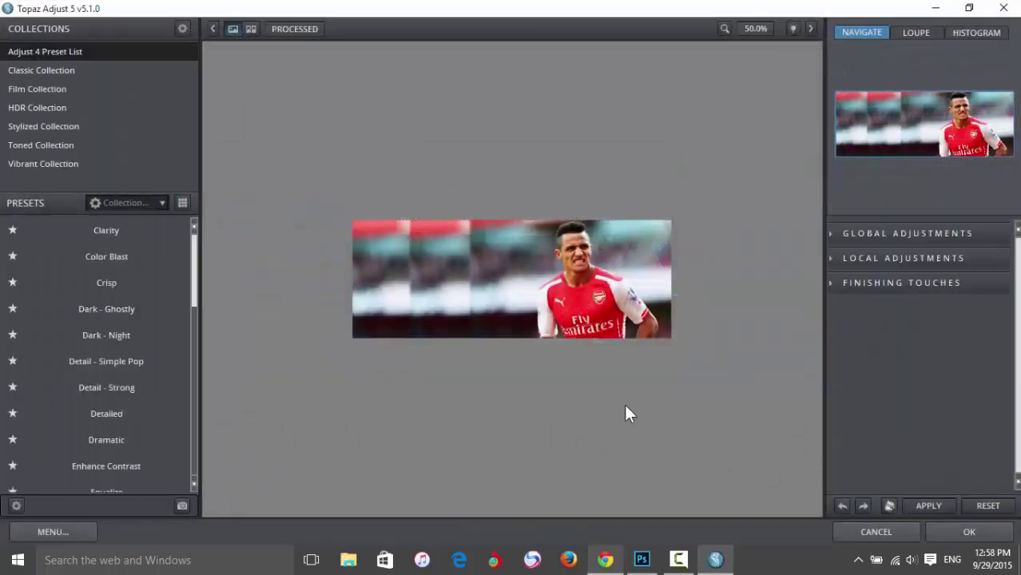
mouse_move(106, 230)
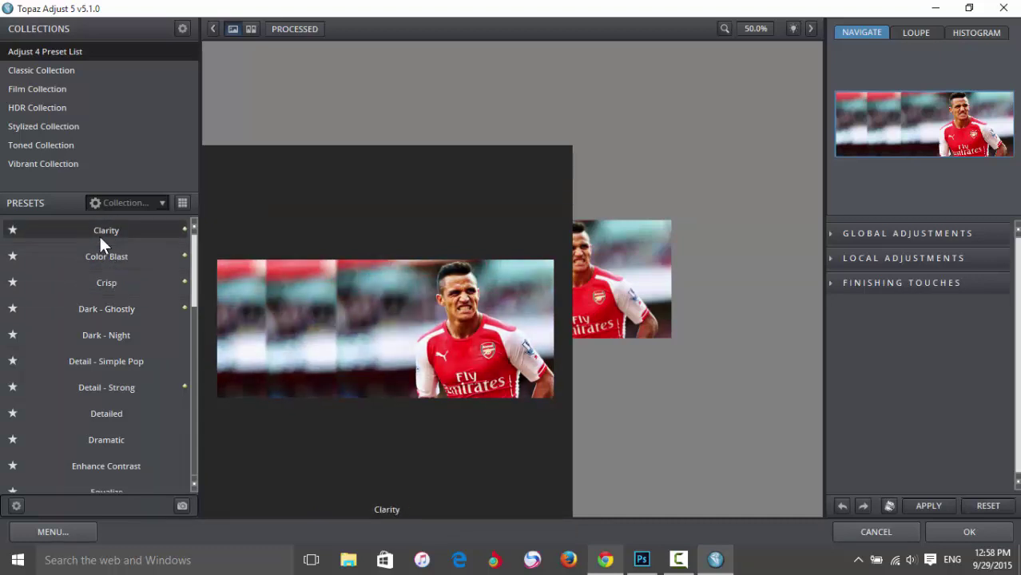
Step: Apply the Clarity preset with Adaptive Exposure 0.52 and Regions 41
left_click(98, 232)
left_click_drag(925, 284, 927, 285)
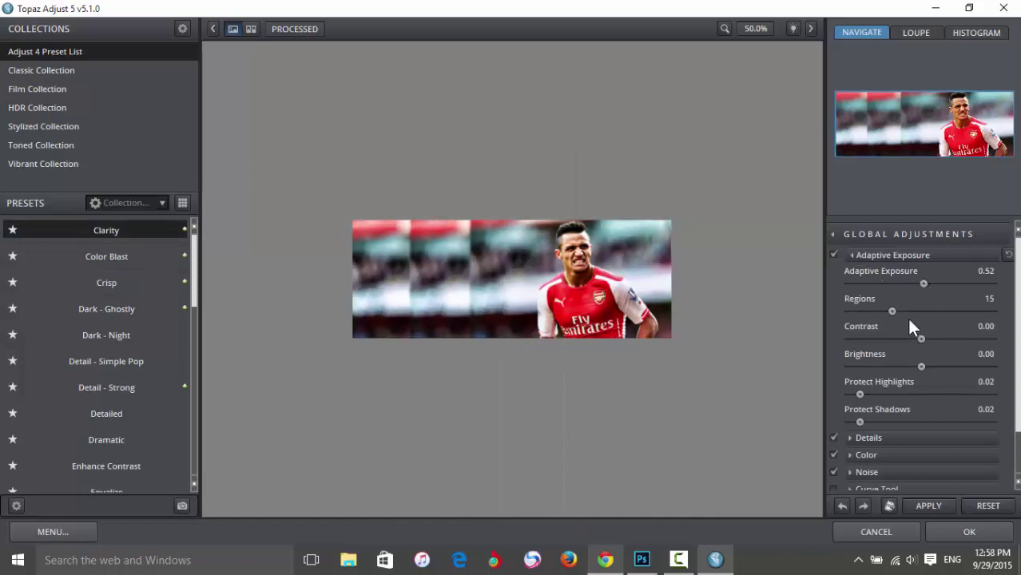
left_click_drag(921, 313, 936, 314)
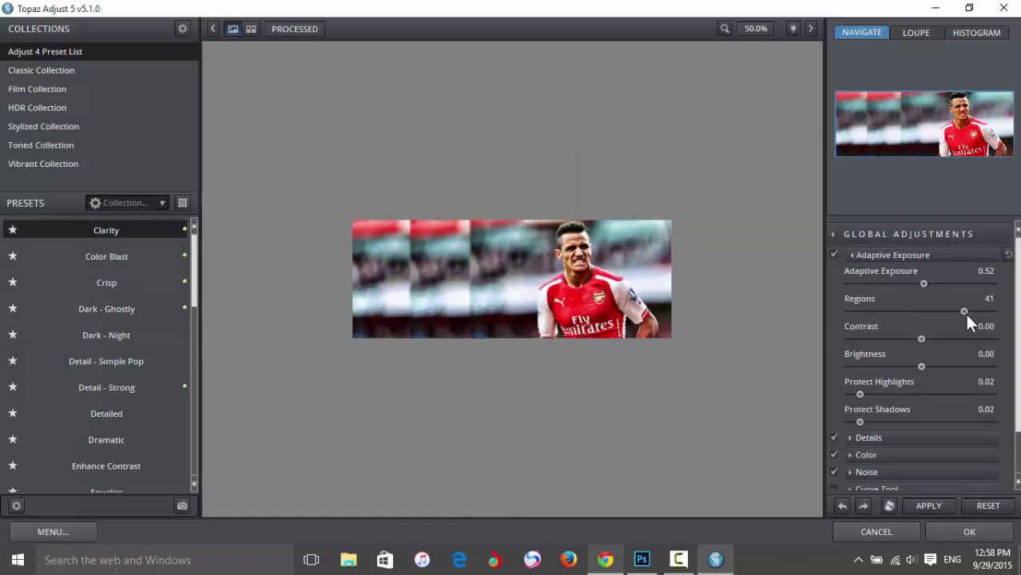
left_click(969, 532)
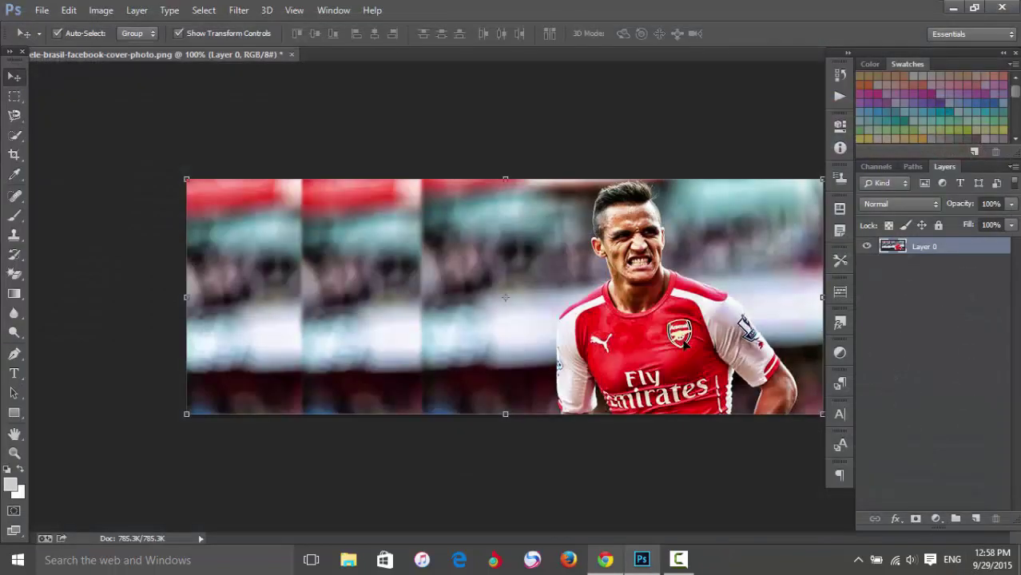
Step: Add white 112 pt 'Alex' text over the blurred stadium, left of the player
left_click(50, 328)
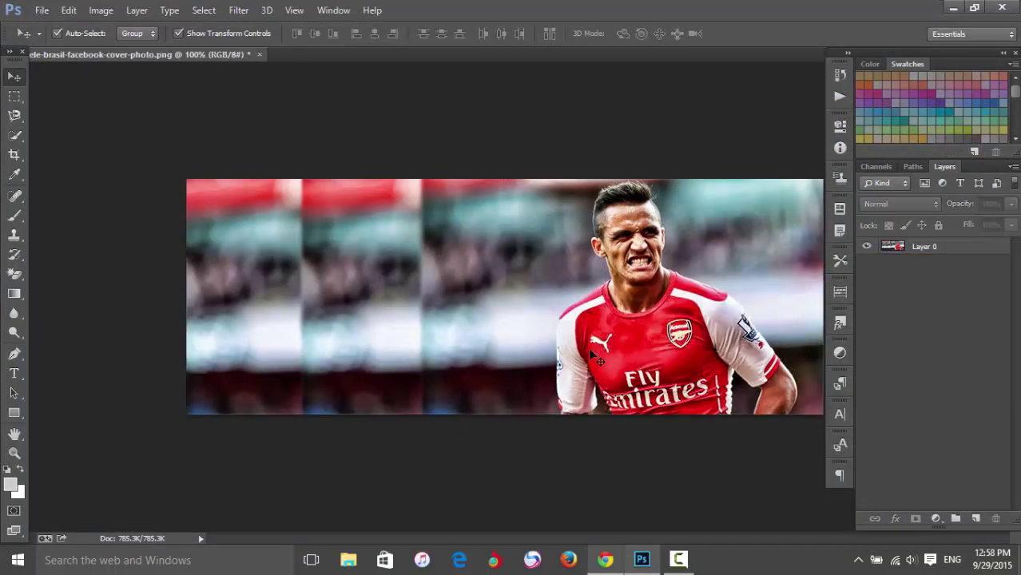
left_click(14, 369)
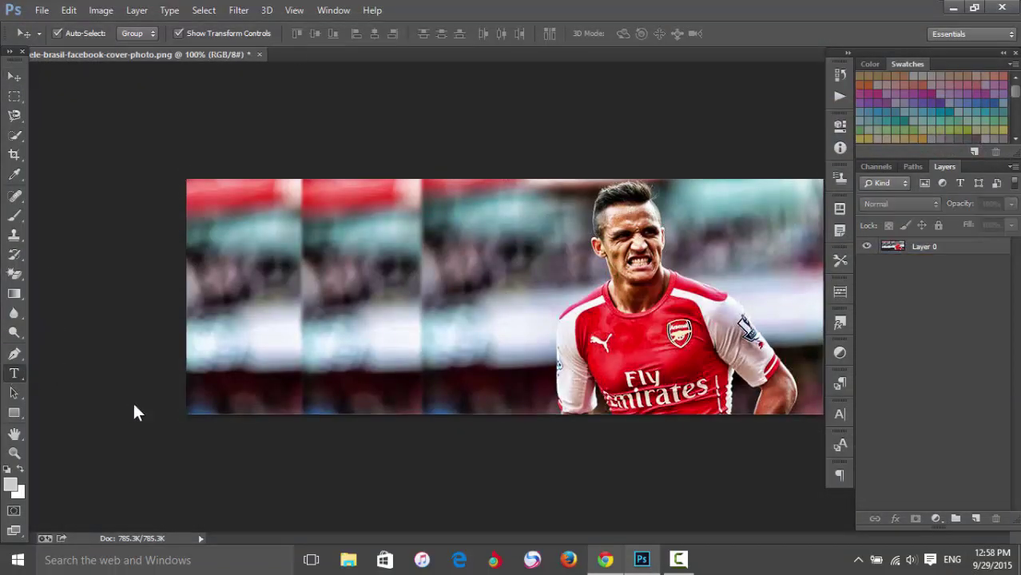
left_click(371, 321)
type("Alex")
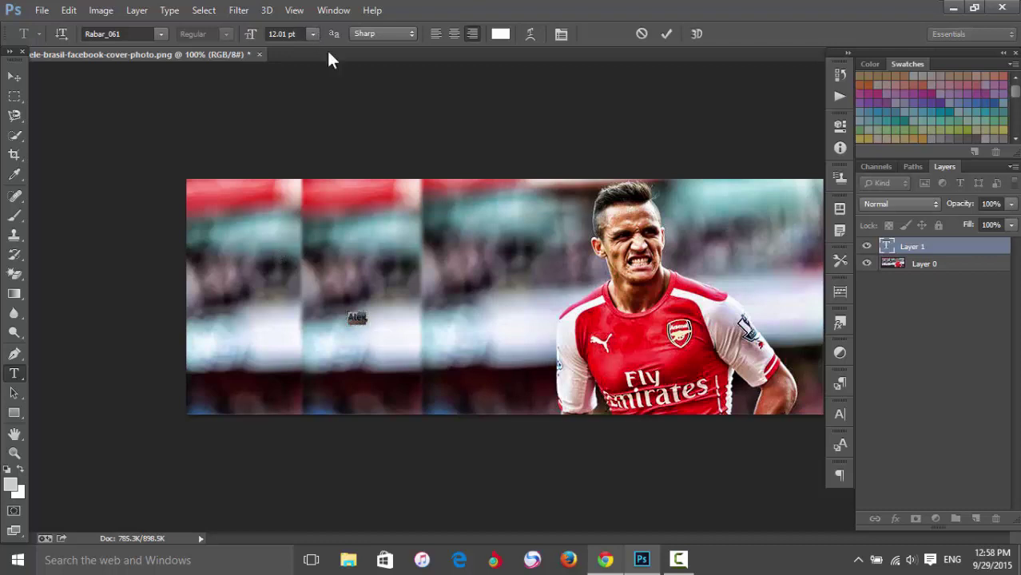
mouse_move(249, 37)
left_mouse_down()
mouse_move(298, 320)
mouse_move(401, 263)
left_mouse_up()
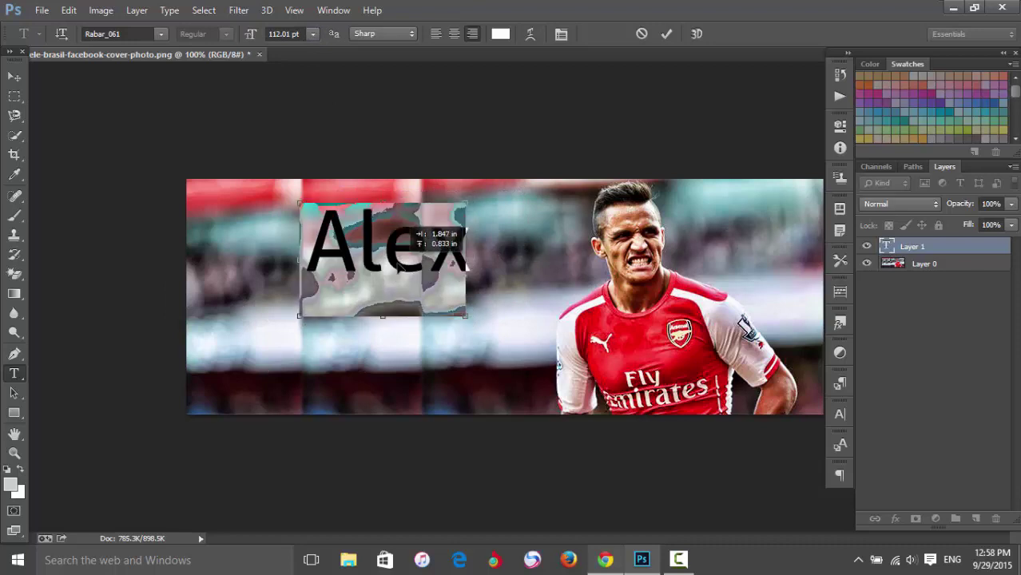
left_click(10, 77)
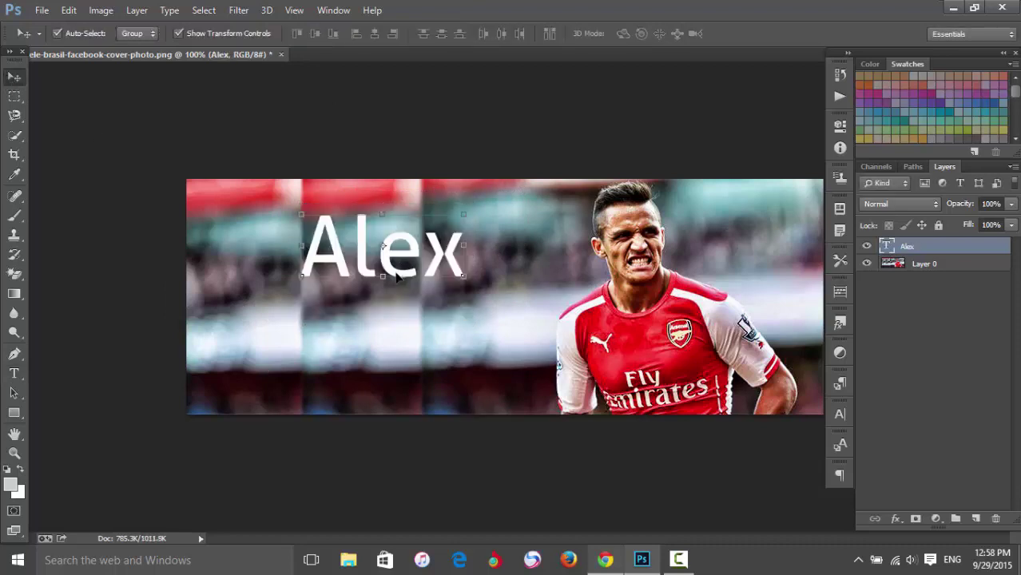
left_click_drag(397, 275, 379, 280)
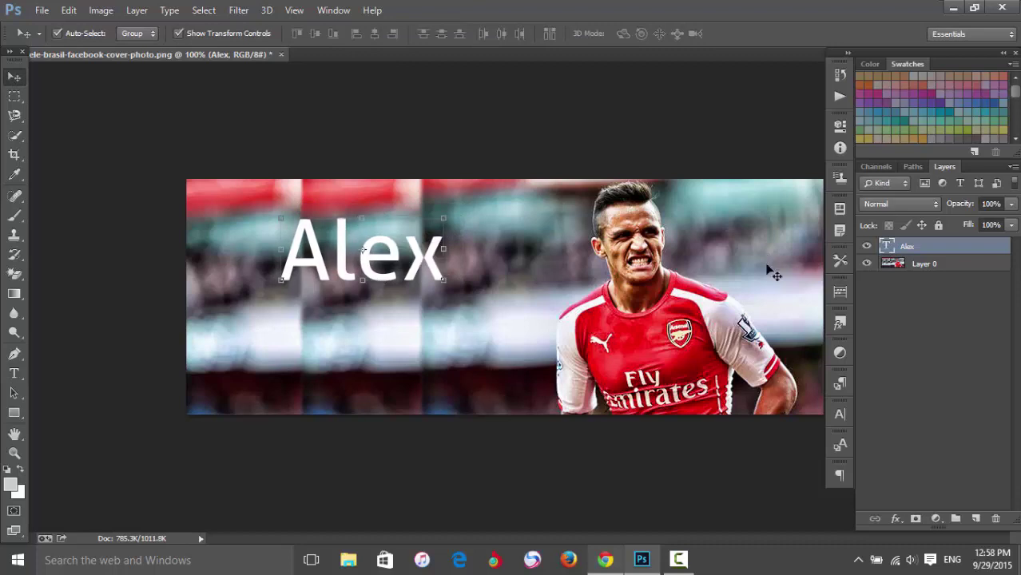
Step: Try underline on Alex in the Character panel, then remove it
left_click(839, 414)
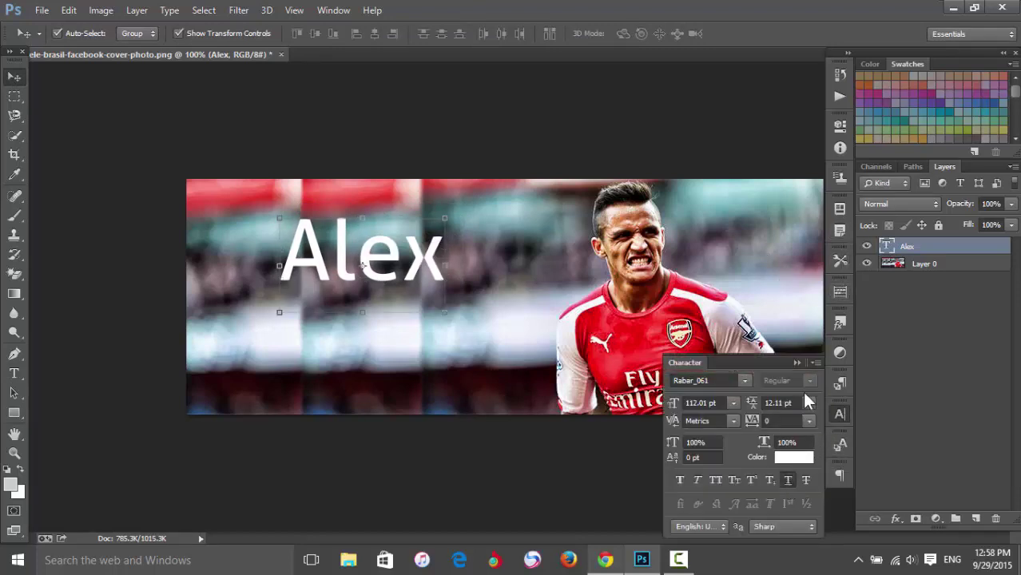
left_click(796, 361)
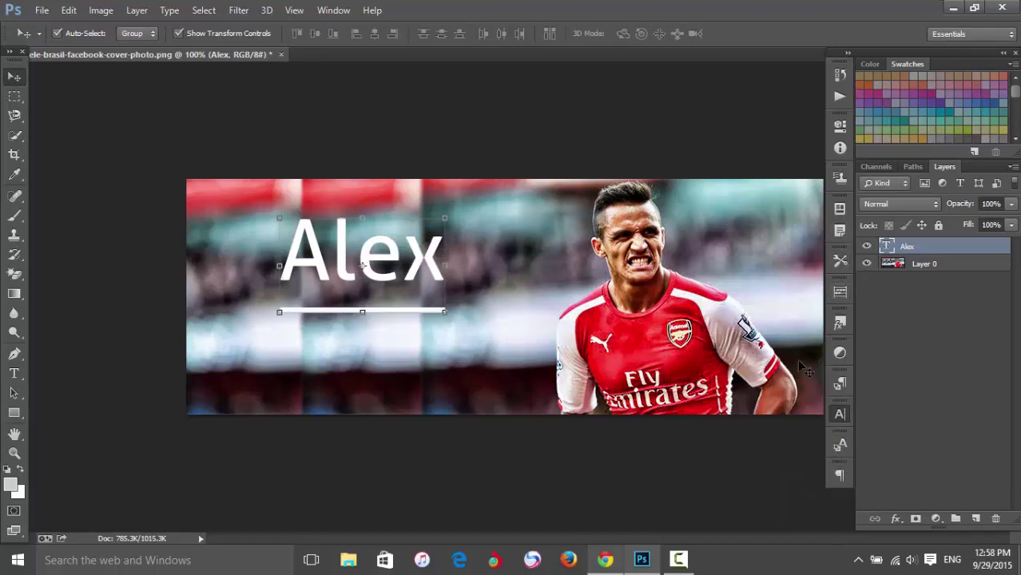
left_click(839, 417)
left_click(787, 483)
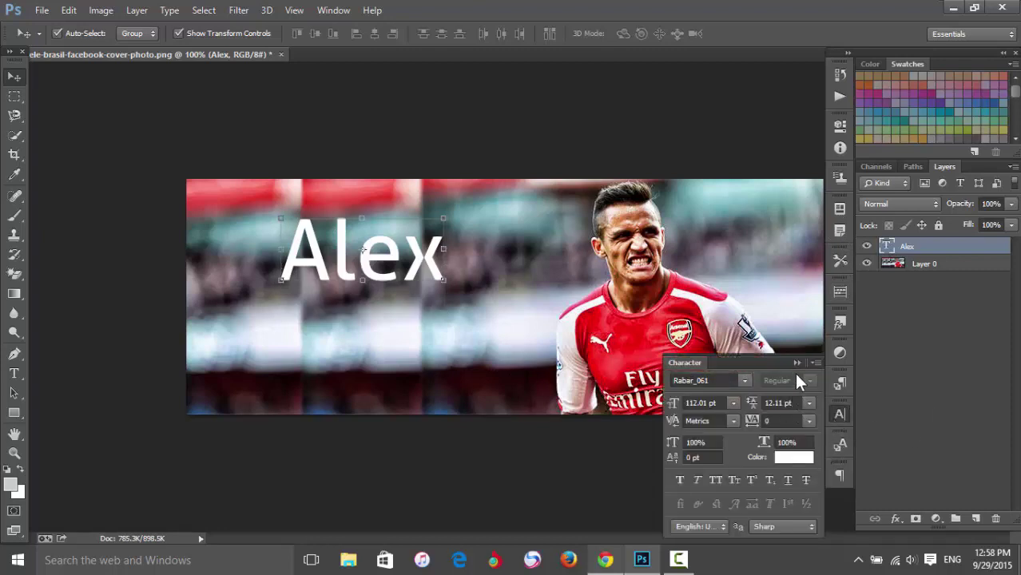
left_click(796, 361)
left_click(445, 361)
left_click(319, 276)
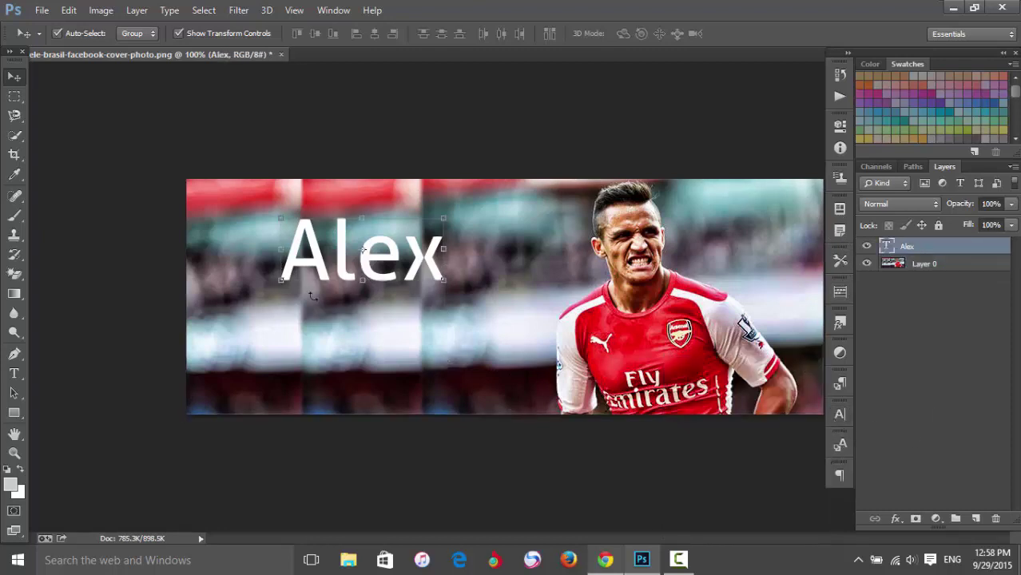
Step: Add 'Sanchez' text at 53 pt positioned beneath Alex
key("t")
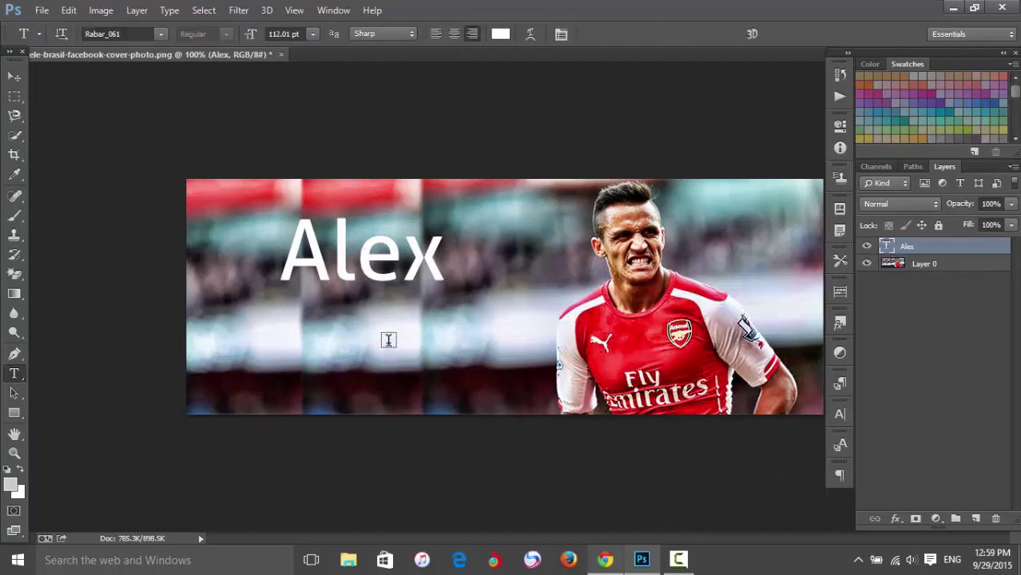
left_click(388, 342)
type("Sa")
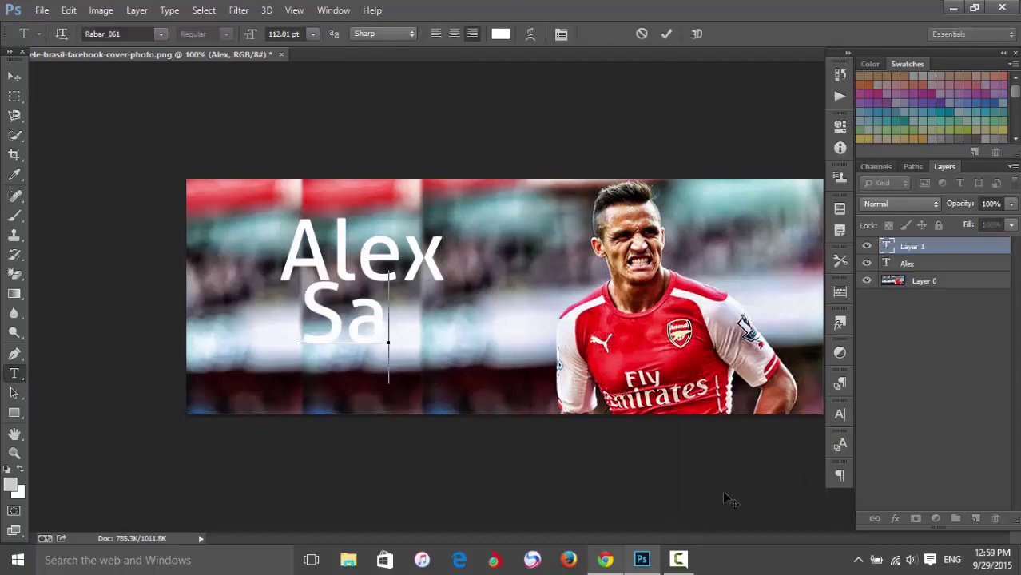
type("nchez")
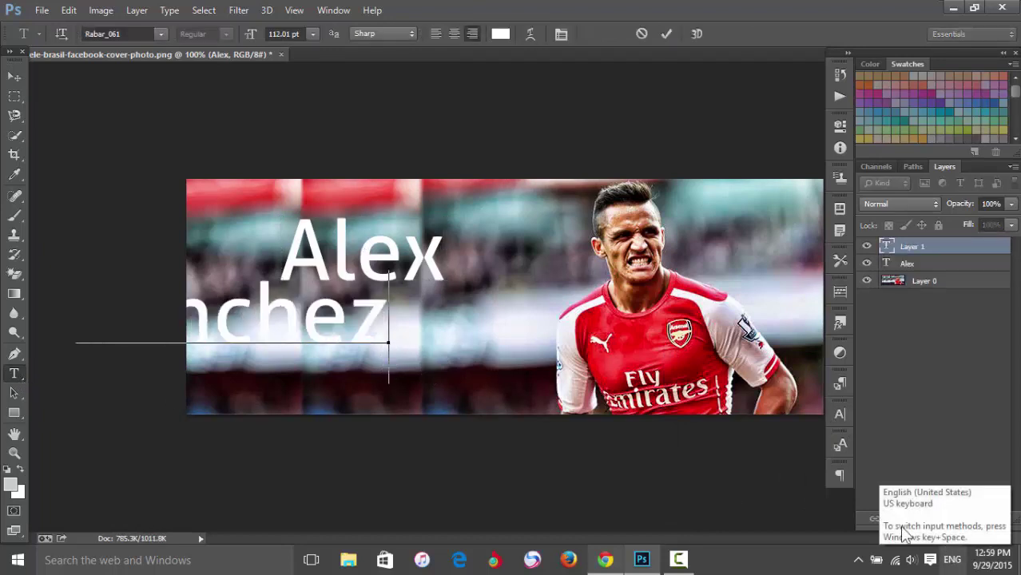
key("ctrl+a")
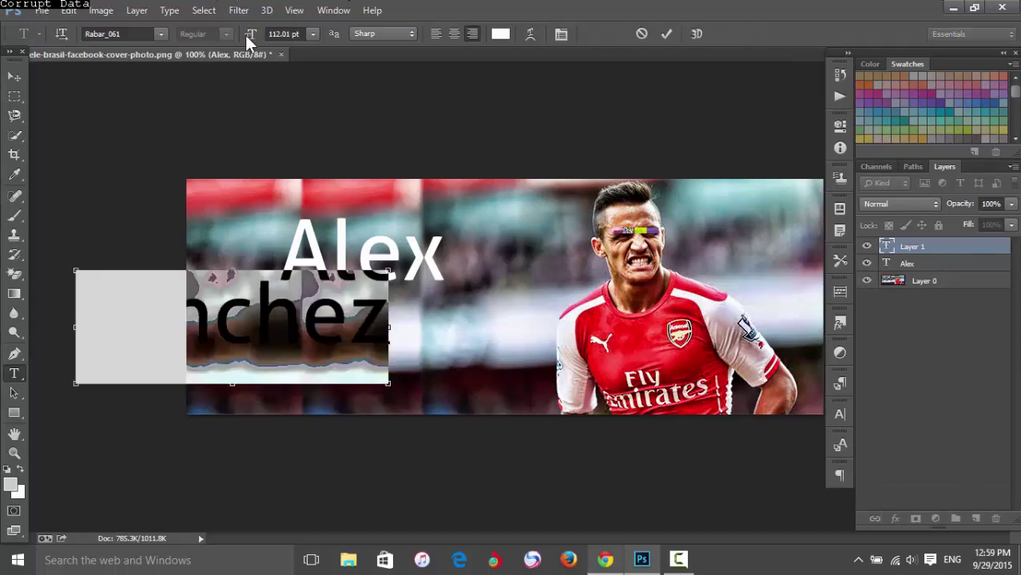
left_click_drag(246, 35, 216, 35)
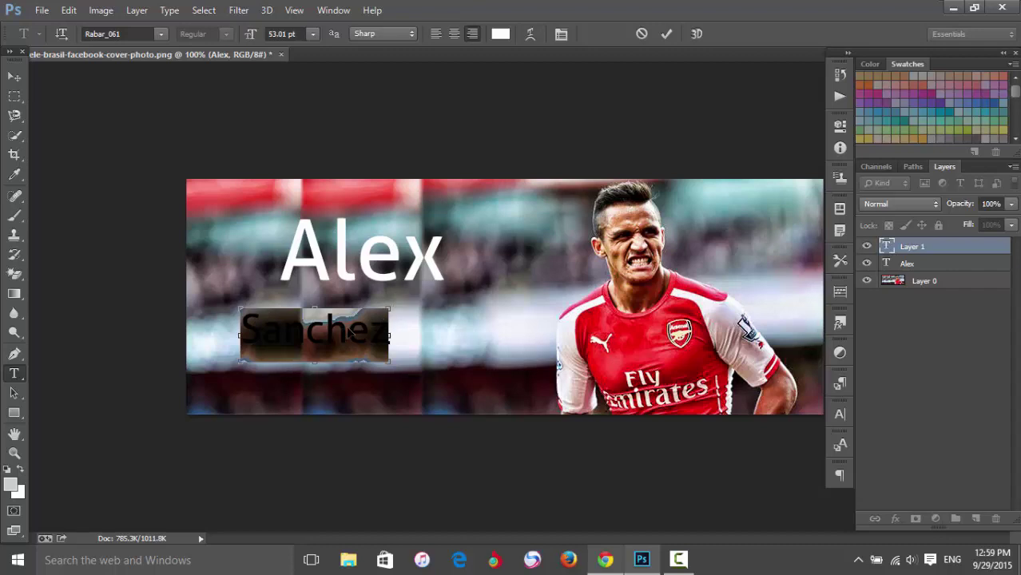
left_click_drag(349, 334, 386, 308)
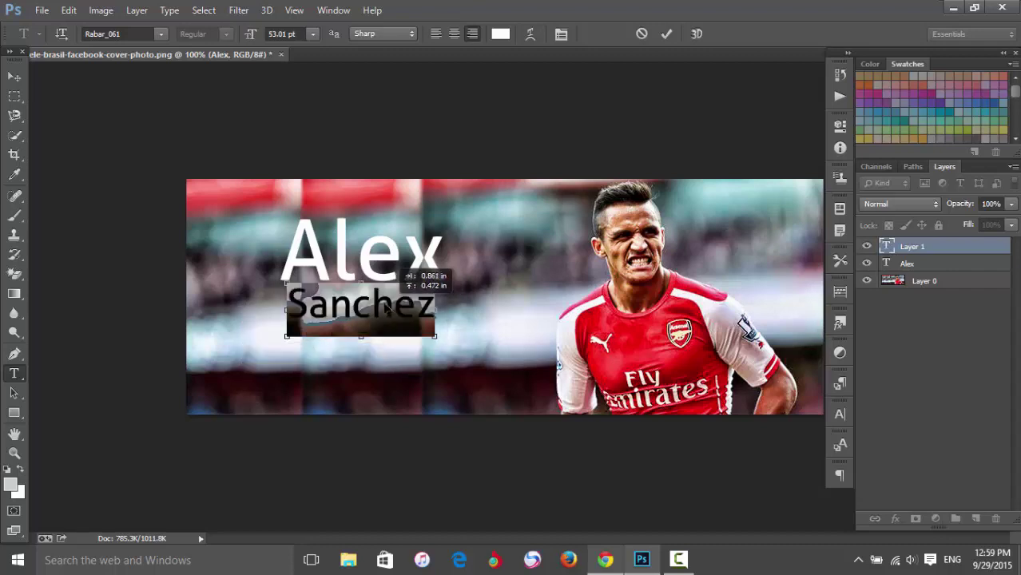
left_click(16, 78)
left_click_drag(393, 309, 396, 314)
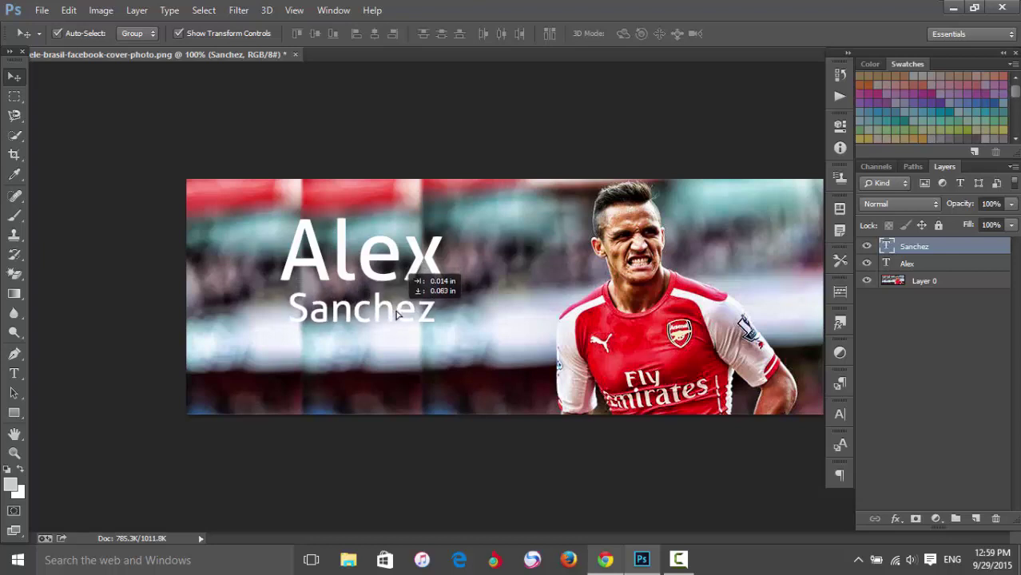
Step: Select both Alex and Sanchez layers and shift them slightly right together
key("ctrl+t")
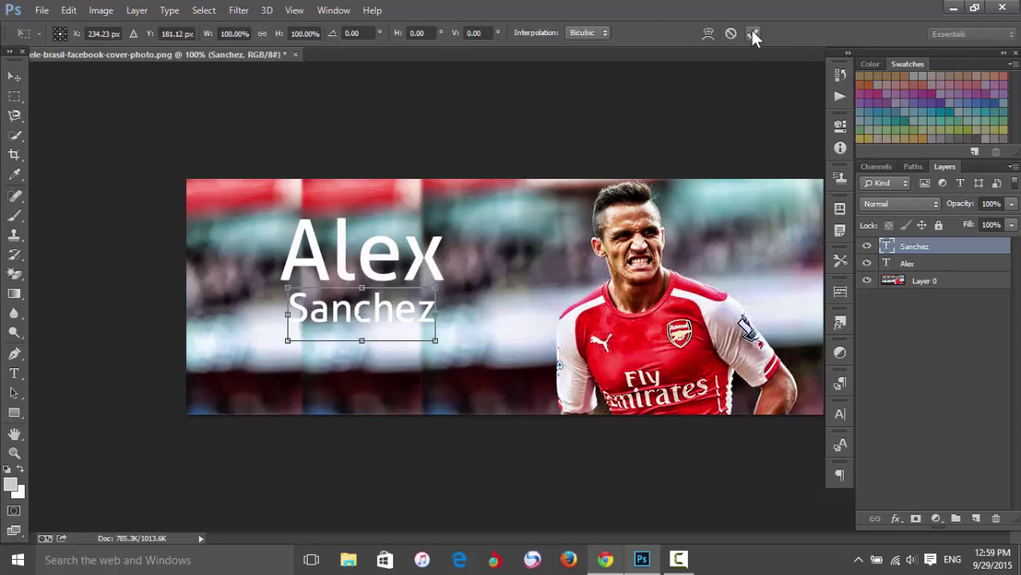
left_click(753, 36)
left_click(530, 376)
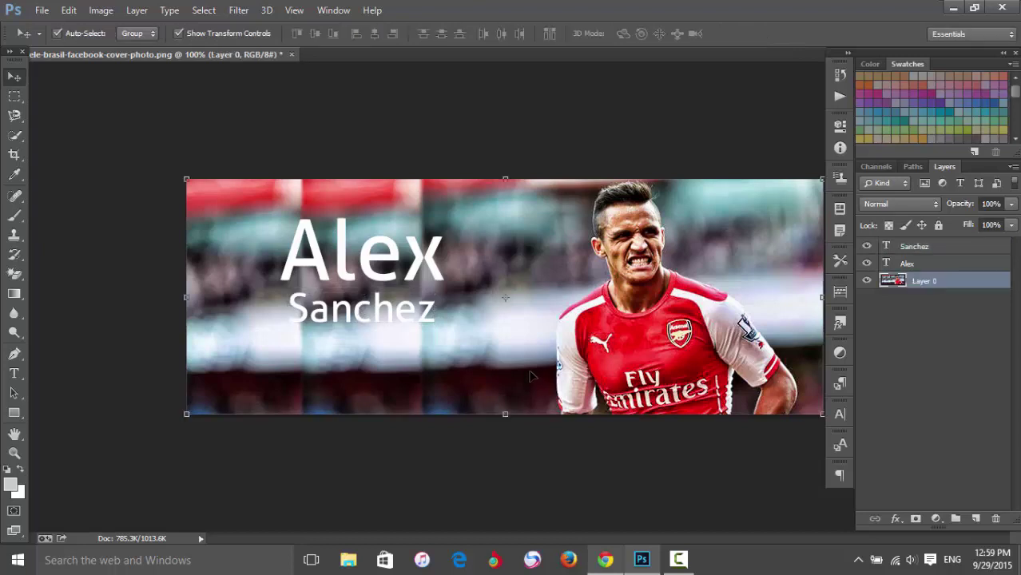
left_click(941, 265)
left_click(935, 248, "shift")
left_click_drag(432, 260, 452, 262)
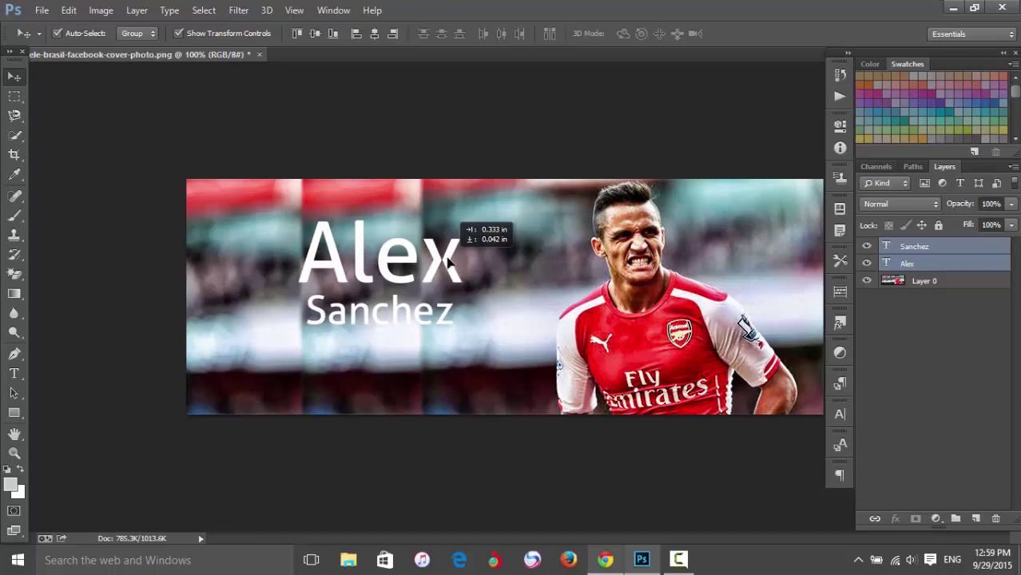
left_click_drag(452, 262, 443, 262)
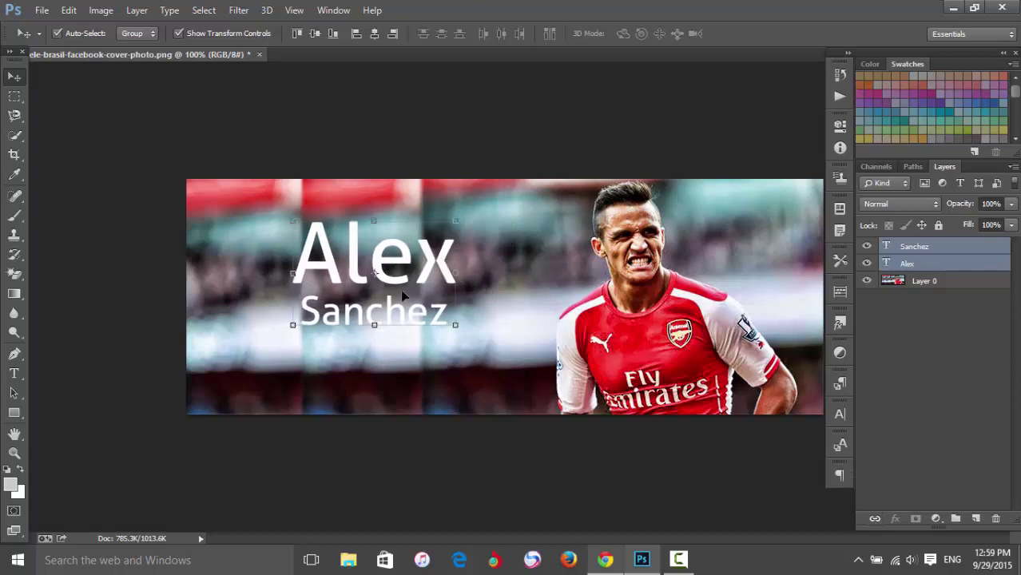
left_click(503, 379)
left_click(382, 268)
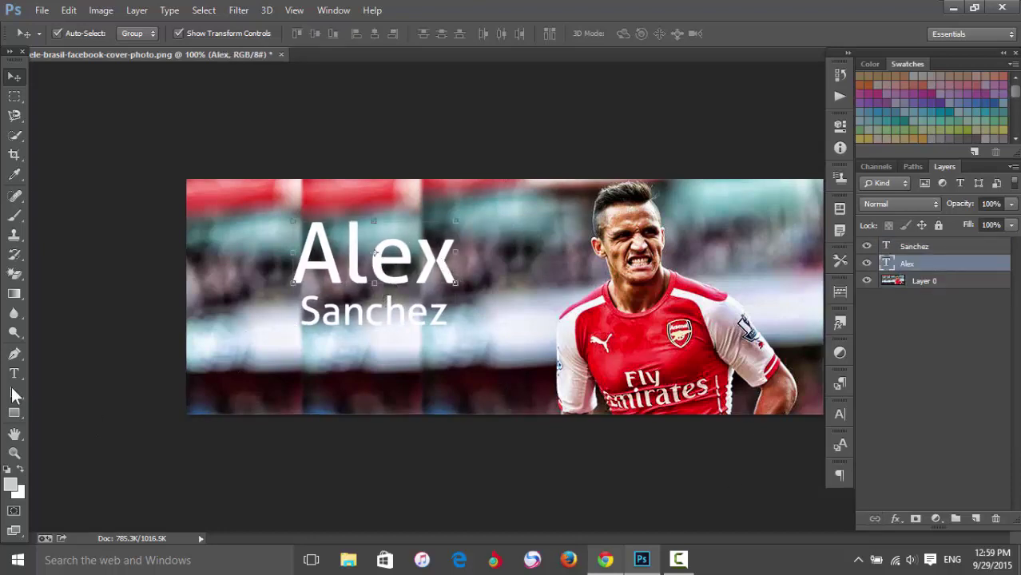
Step: Color the Alex text red, sampled from the player's shirt
left_click(14, 376)
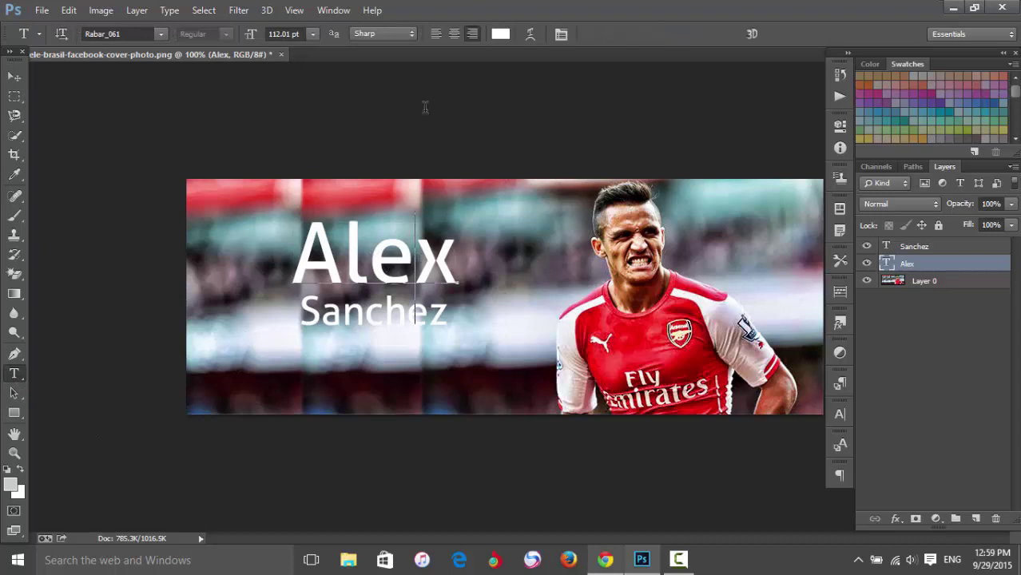
left_click(500, 33)
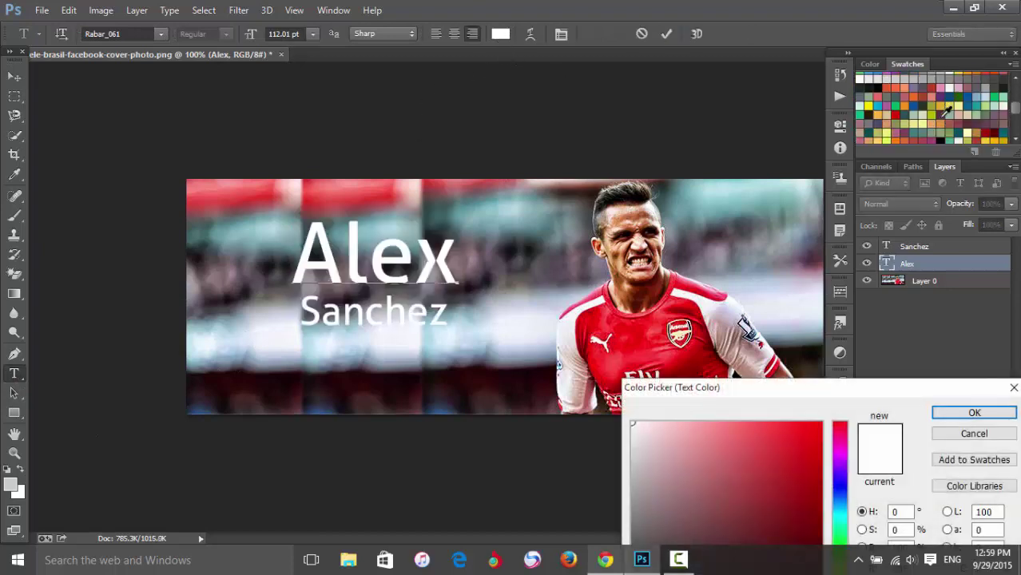
left_click(929, 114)
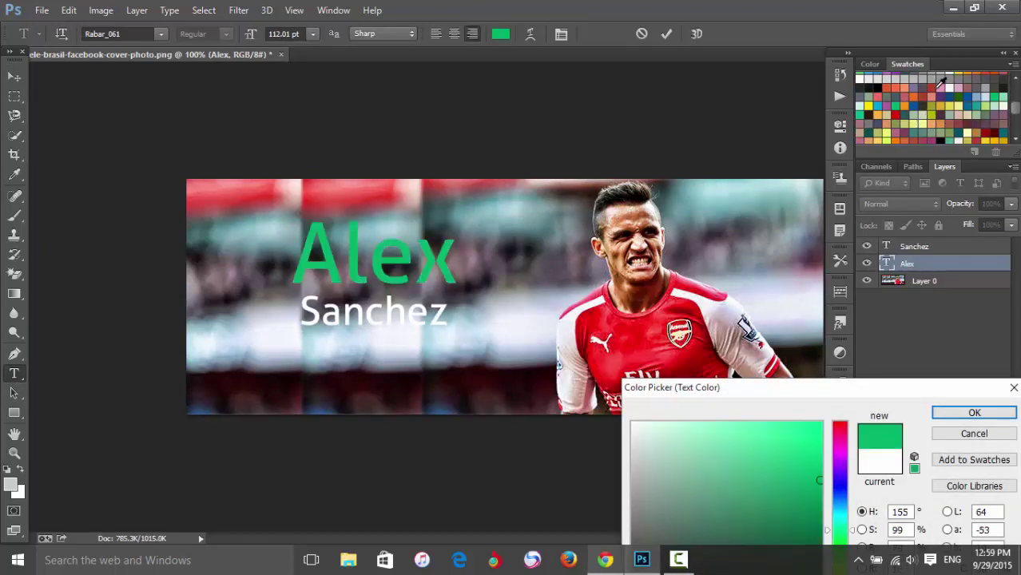
left_click(655, 334)
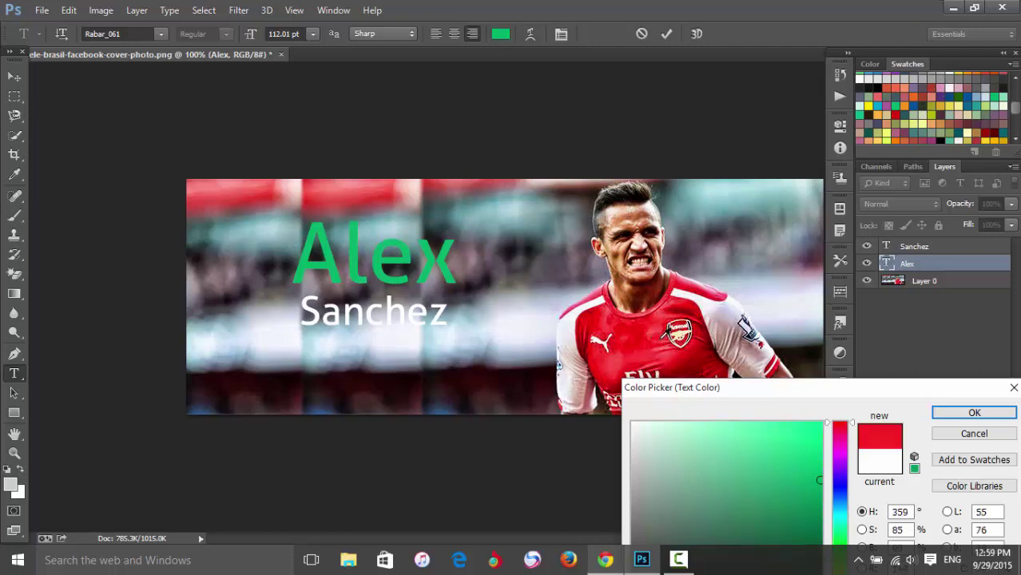
left_click(974, 413)
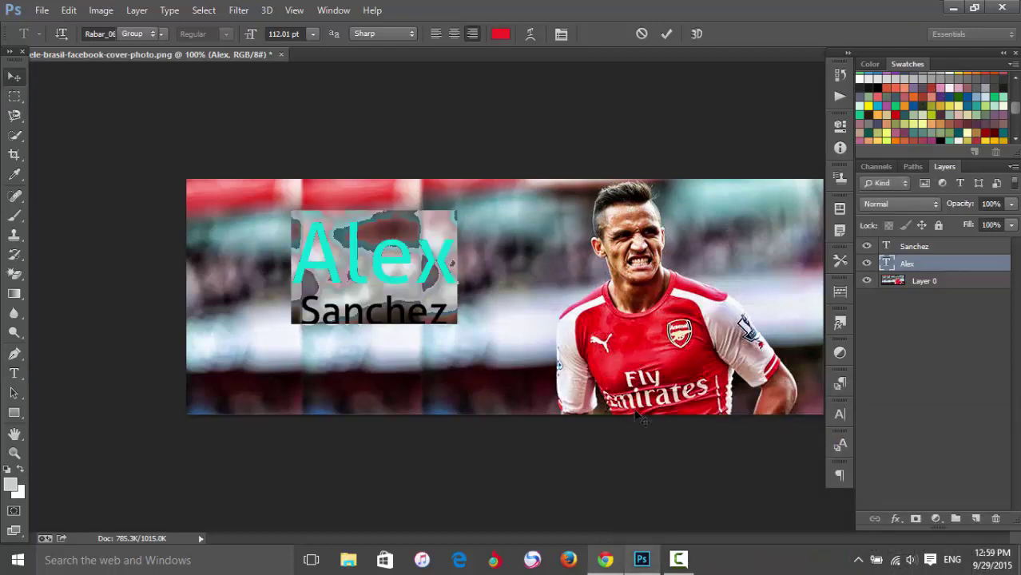
key("ctrl+Return")
Step: Add a 1 px Stroke layer style to both Alex and Sanchez
left_click(900, 519)
left_click(925, 364)
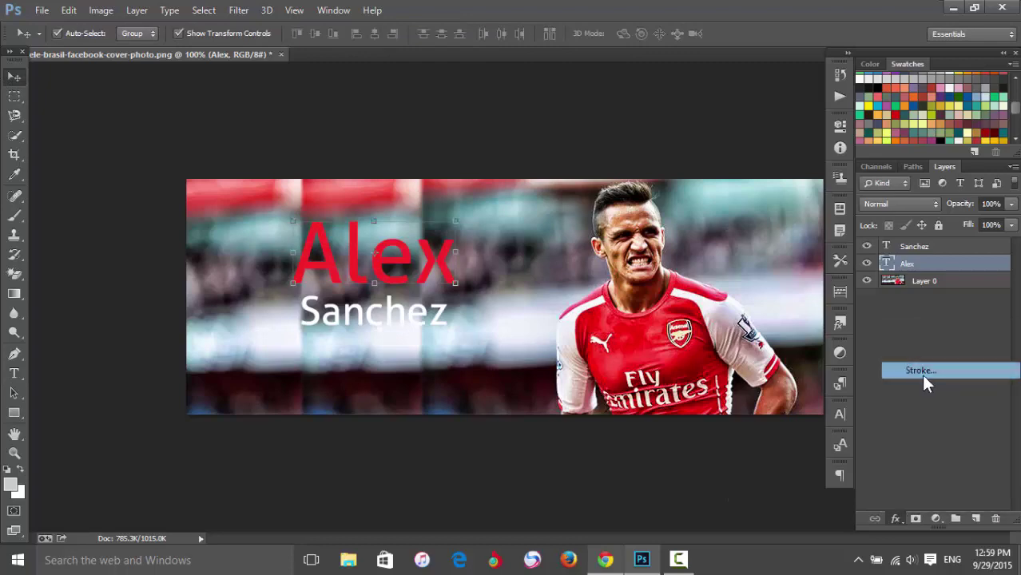
type("1")
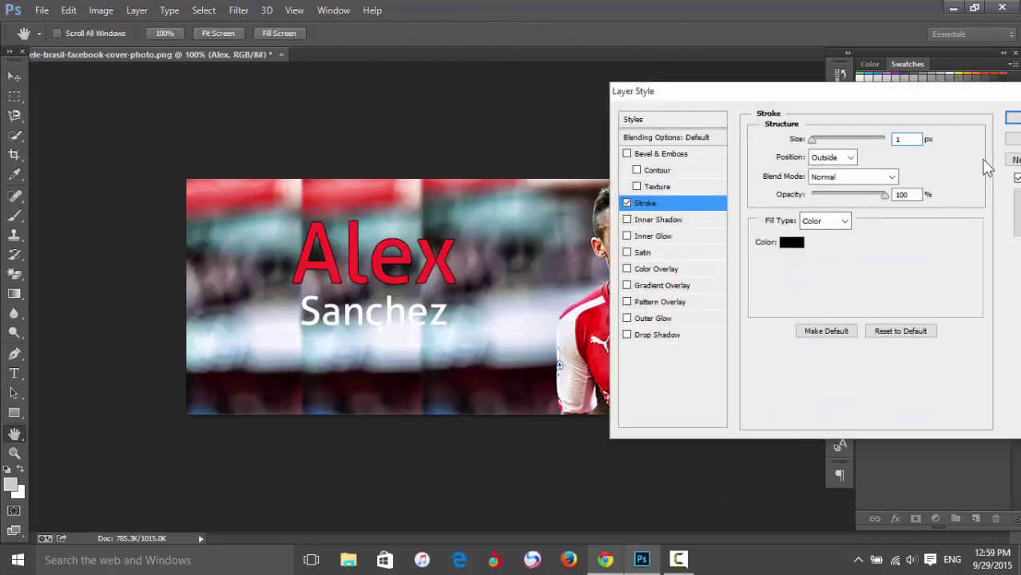
left_click(1011, 119)
left_click_drag(409, 320, 409, 320)
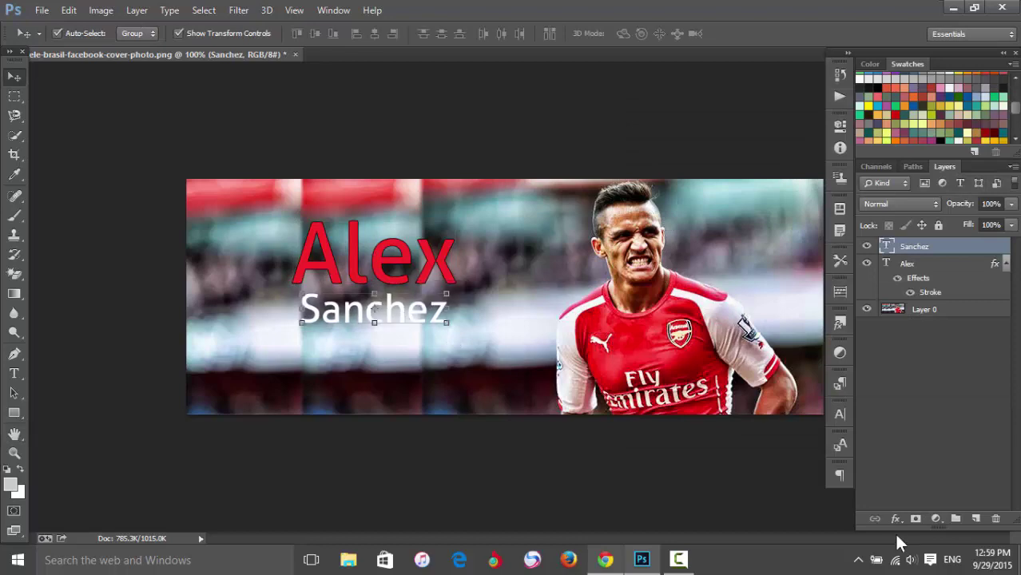
left_click(896, 519)
left_click(921, 374)
left_click(1011, 119)
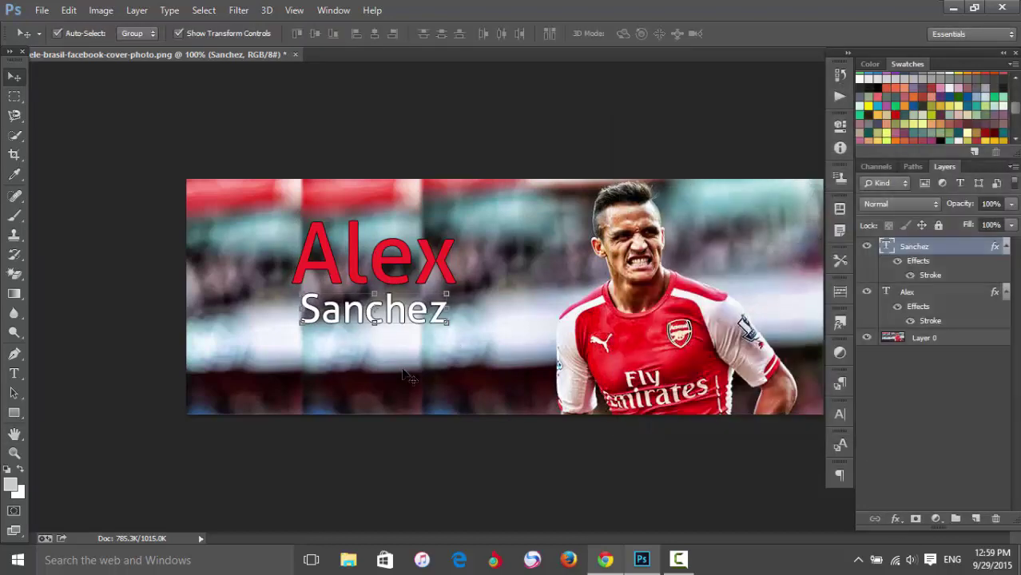
left_click(484, 344)
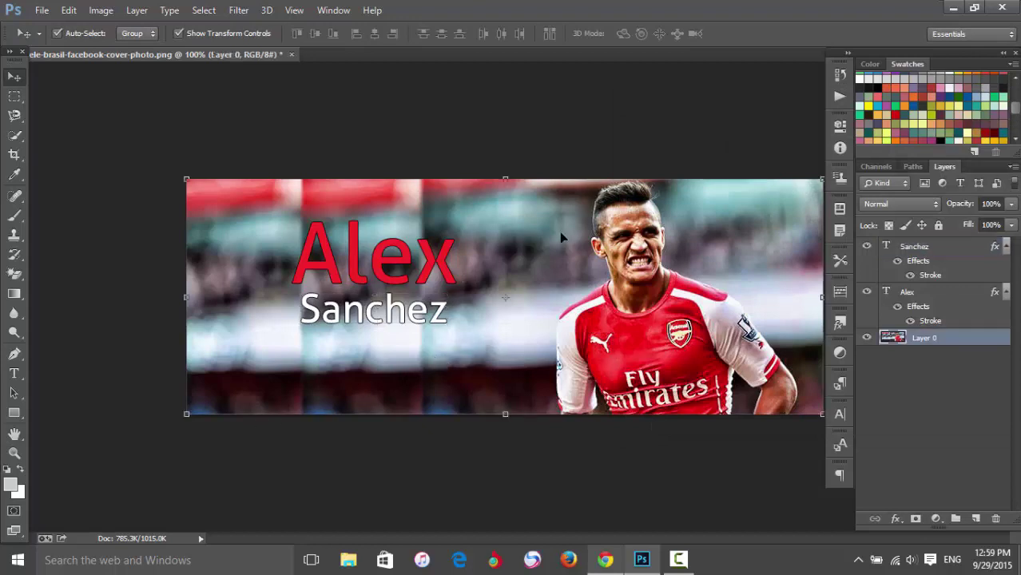
Step: Render a Movie Prime lens flare at reduced brightness on the background layer
left_click(239, 10)
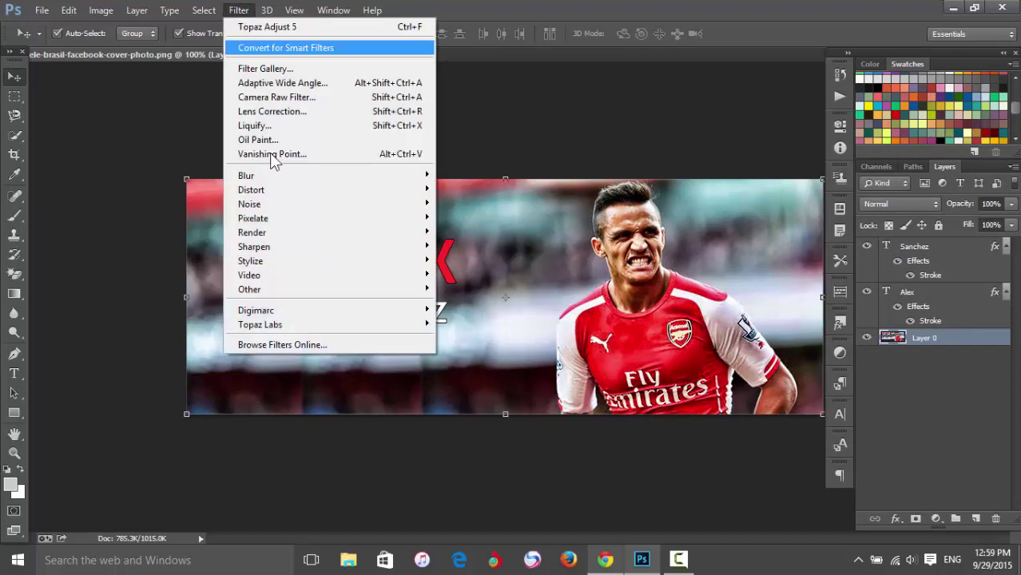
mouse_move(252, 233)
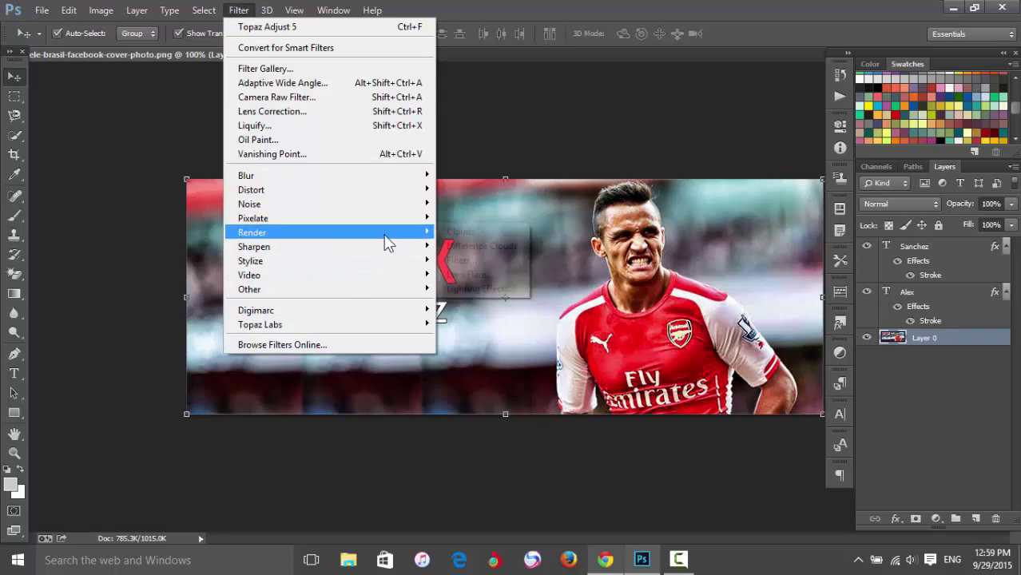
left_click(471, 274)
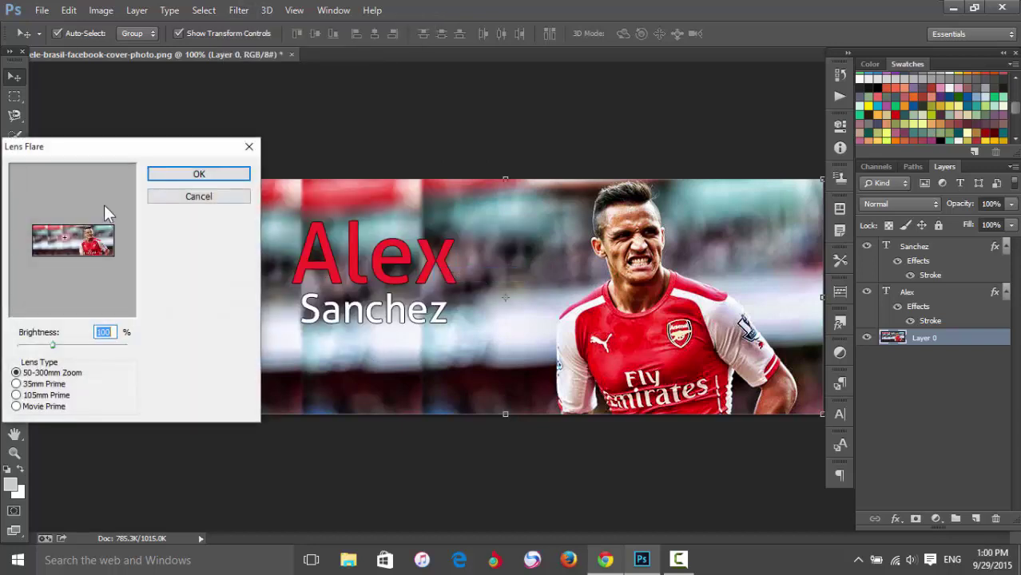
left_click(48, 407)
left_click_drag(32, 343, 39, 346)
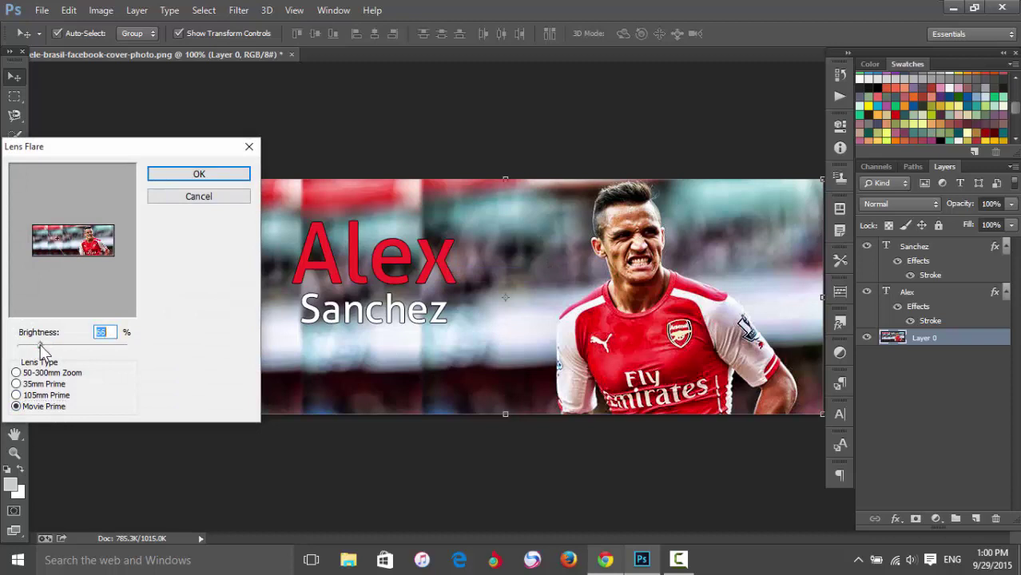
left_click(207, 182)
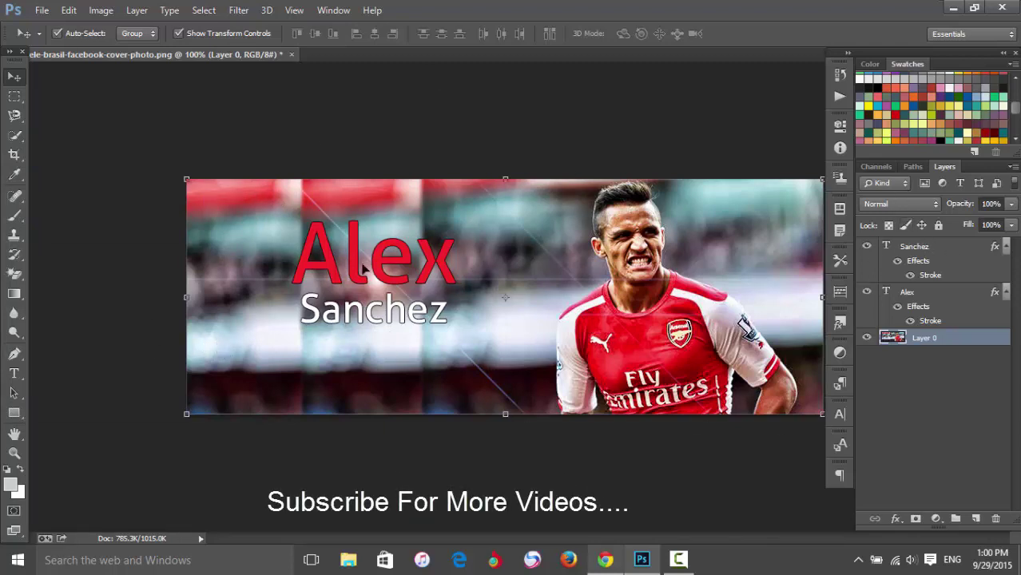
left_click(102, 220)
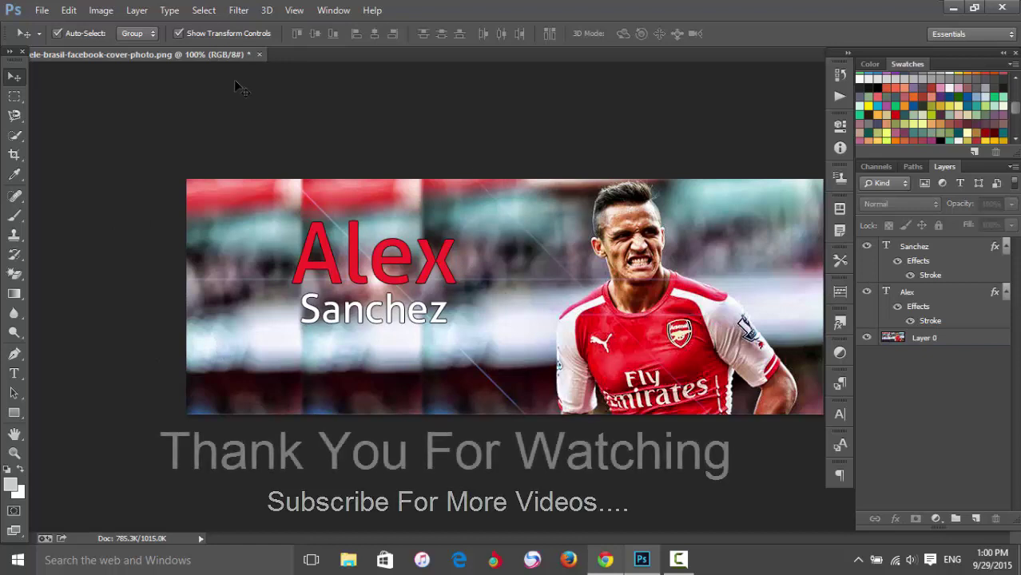